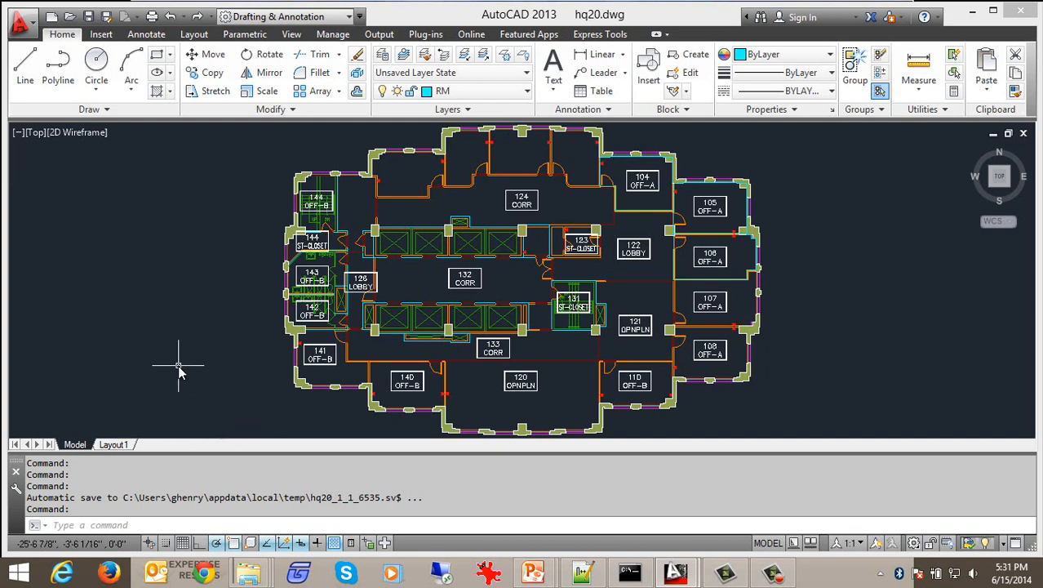
# Step: Check the external references attached to the hq20 drawing, closing the list when done
pyautogui.click(171, 524)
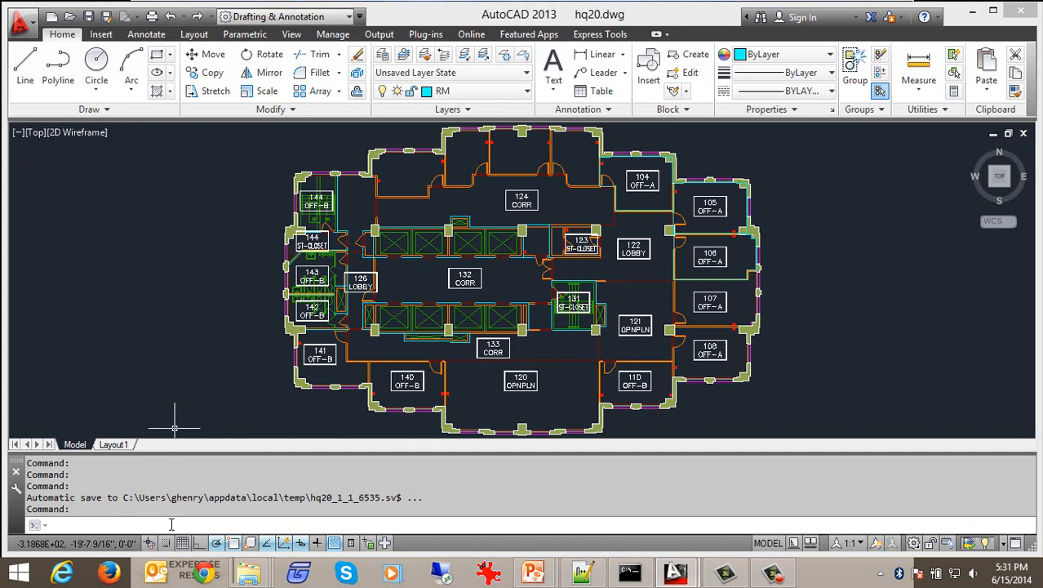
pyautogui.write('xref')
pyautogui.press('Return')
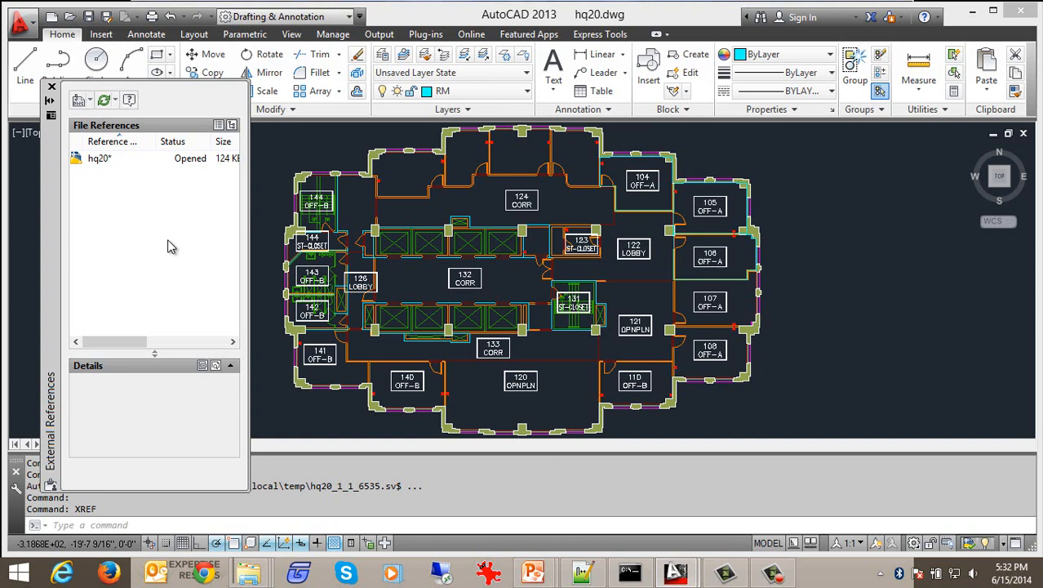
pyautogui.click(51, 87)
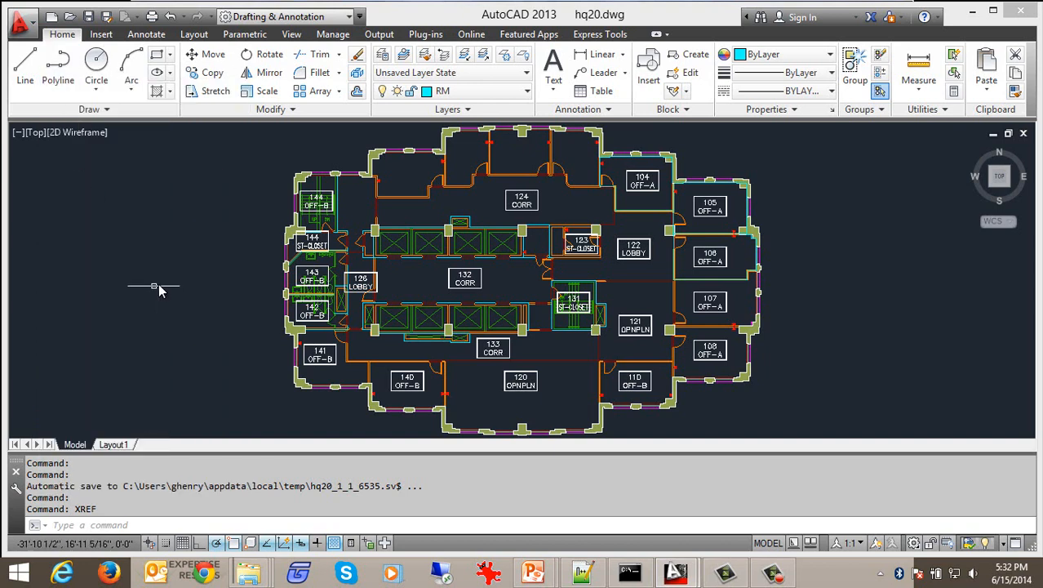
# Step: Review the drawing's layer names and properties, highlighting the WA layer, and close the layer manager
pyautogui.click(382, 54)
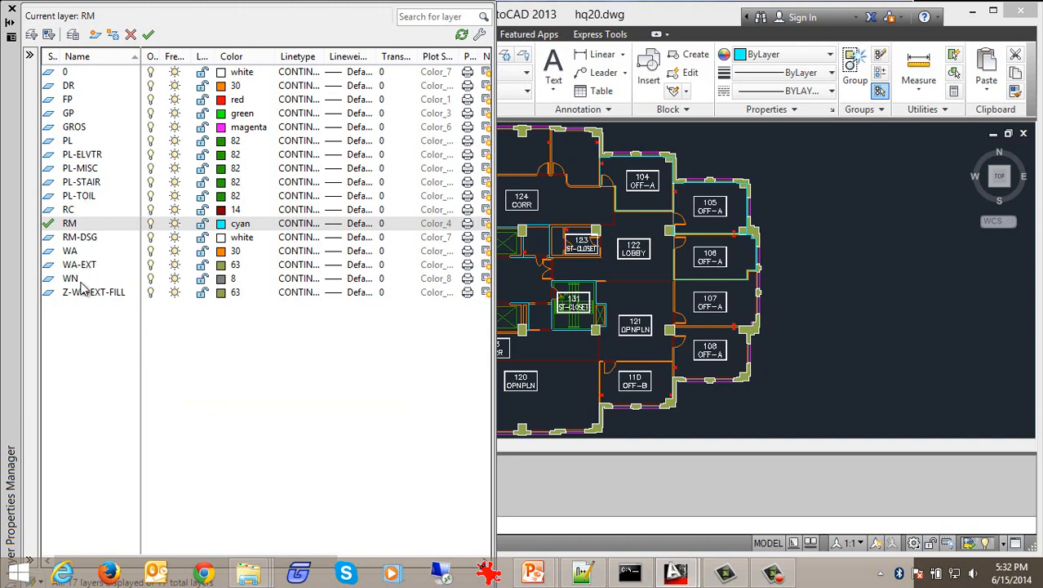
pyautogui.click(73, 253)
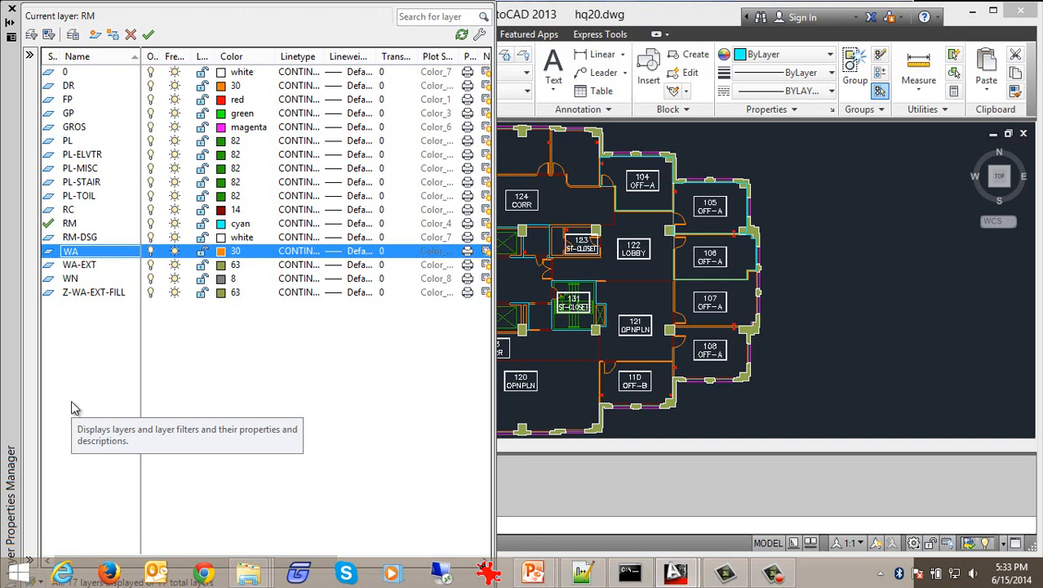
pyautogui.click(13, 12)
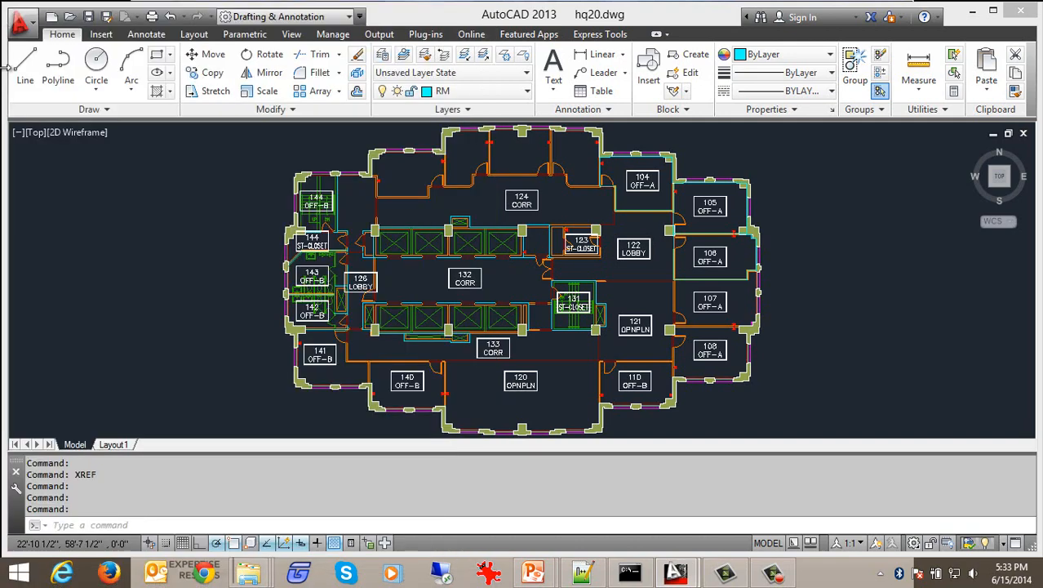
# Step: Review the drawing units, including the available length types and insertion scale units, and accept the settings as they are
pyautogui.write('un')
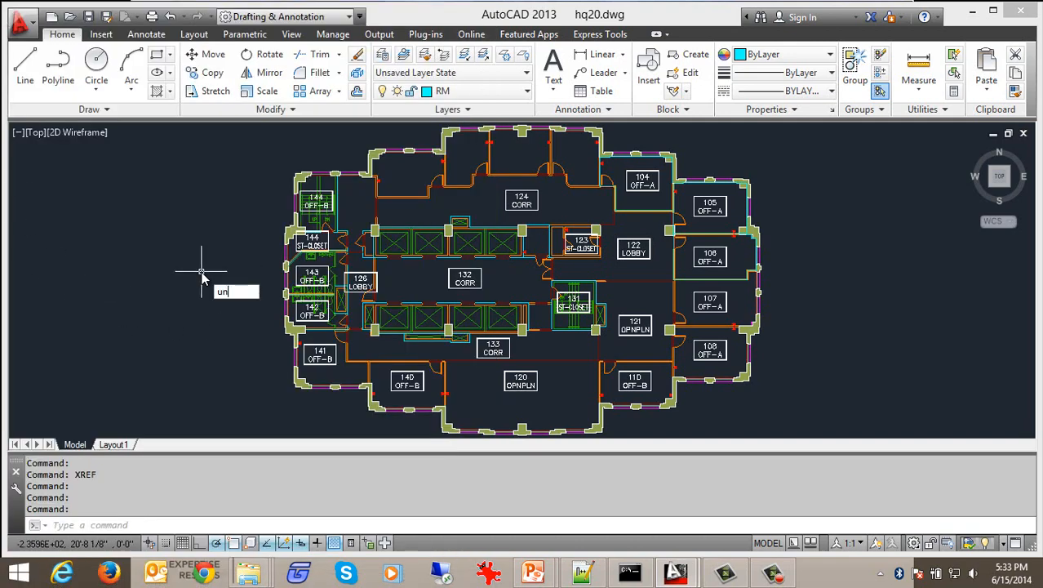
pyautogui.write('its')
pyautogui.press('Return')
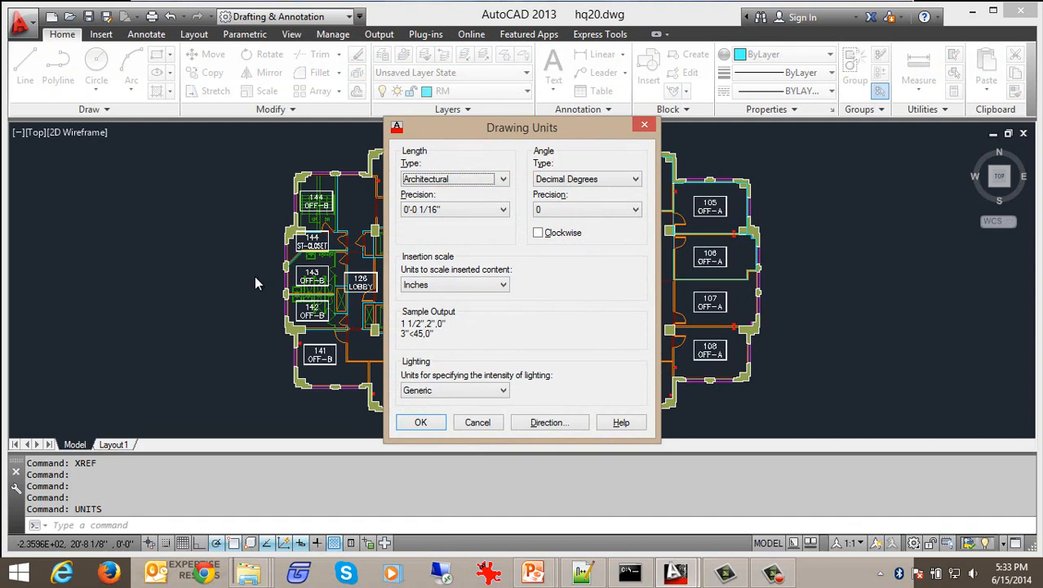
pyautogui.click(504, 179)
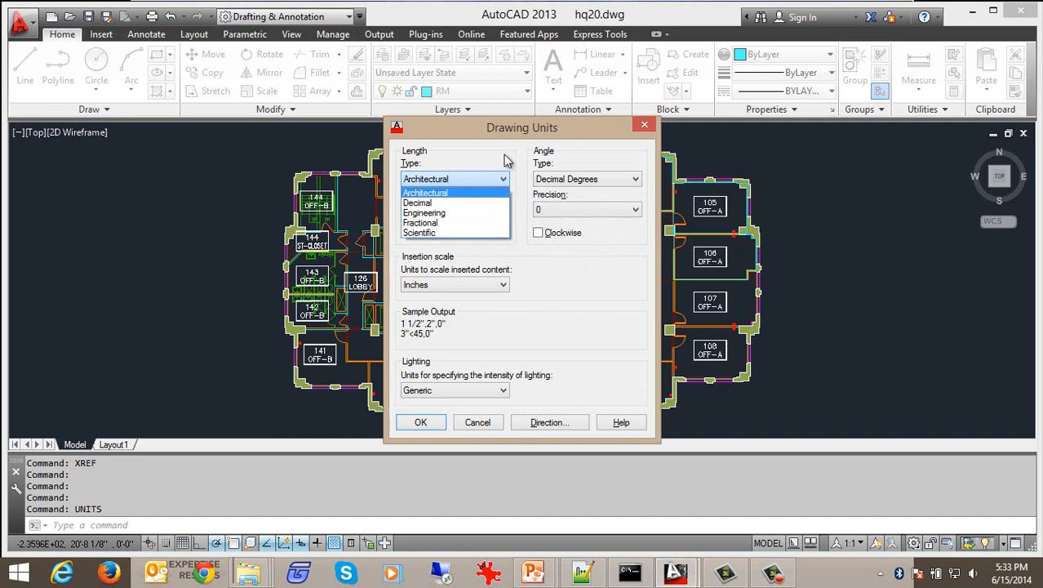
pyautogui.click(507, 160)
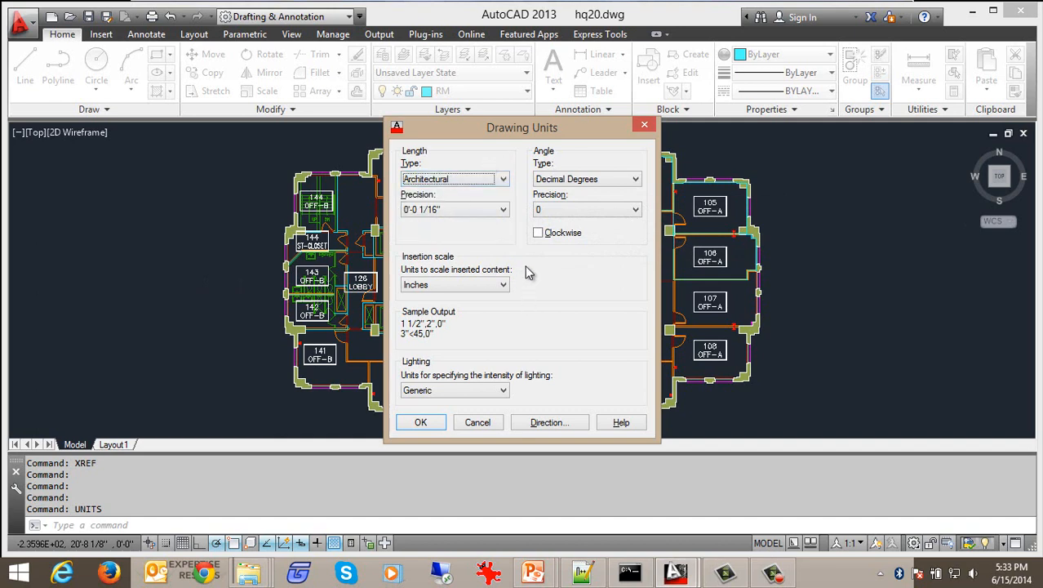
pyautogui.click(503, 285)
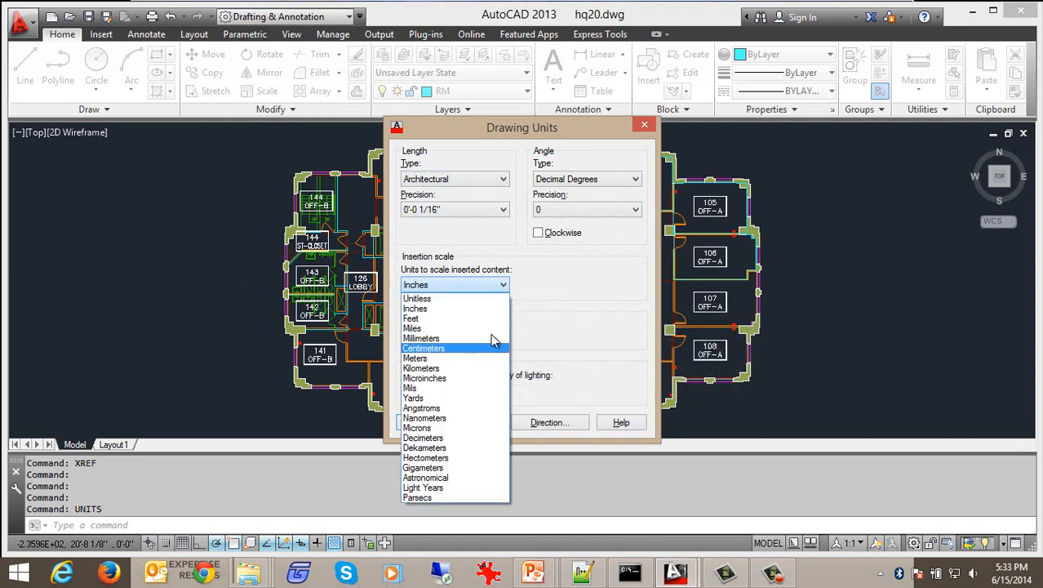
pyautogui.click(557, 264)
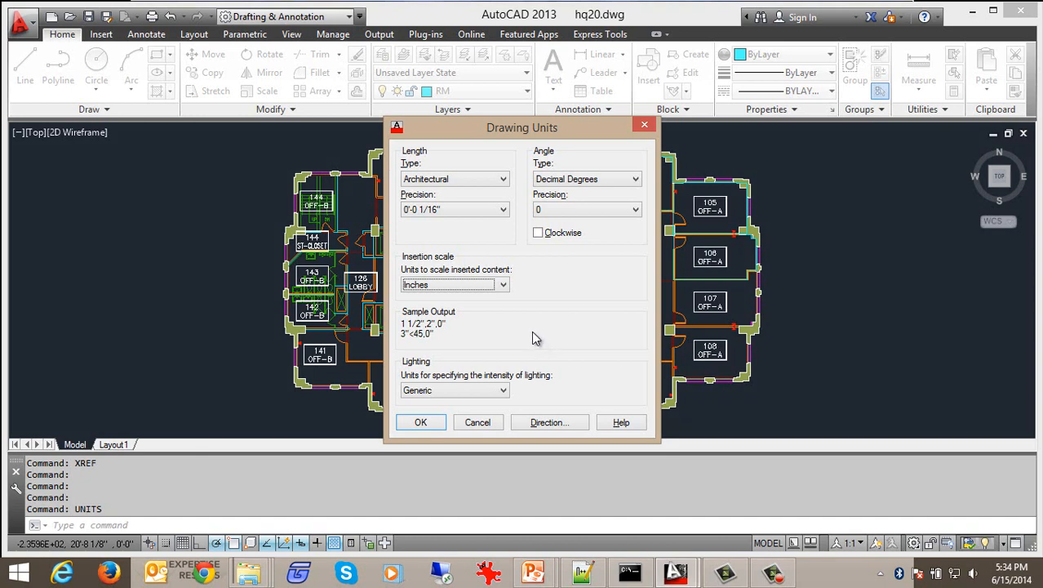
pyautogui.click(436, 423)
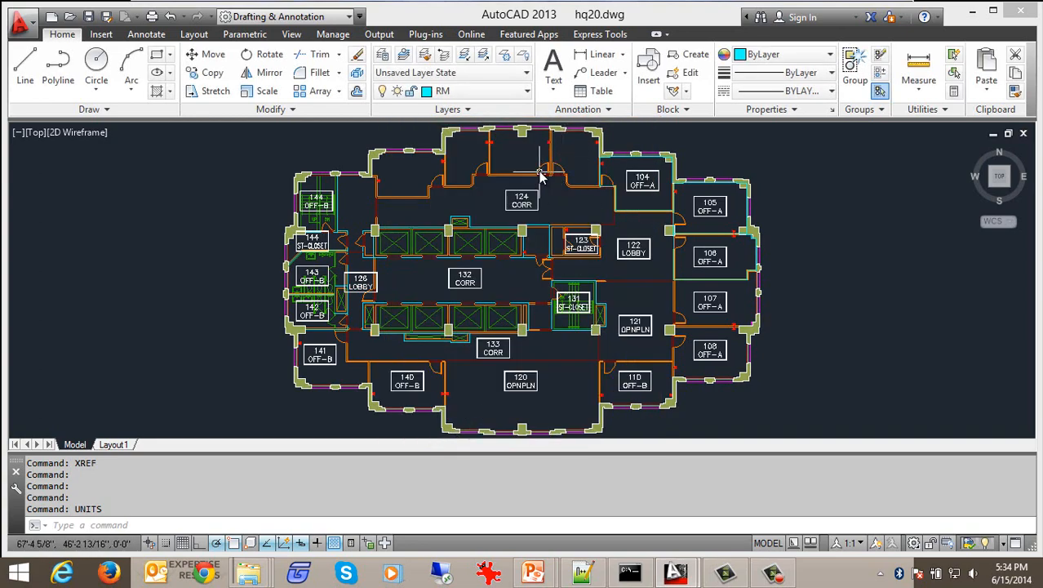
# Step: Measure the width of the left door opening in the wall above corridor 124
pyautogui.scroll(5, 557, 163)
pyautogui.scroll(5, 557, 163)
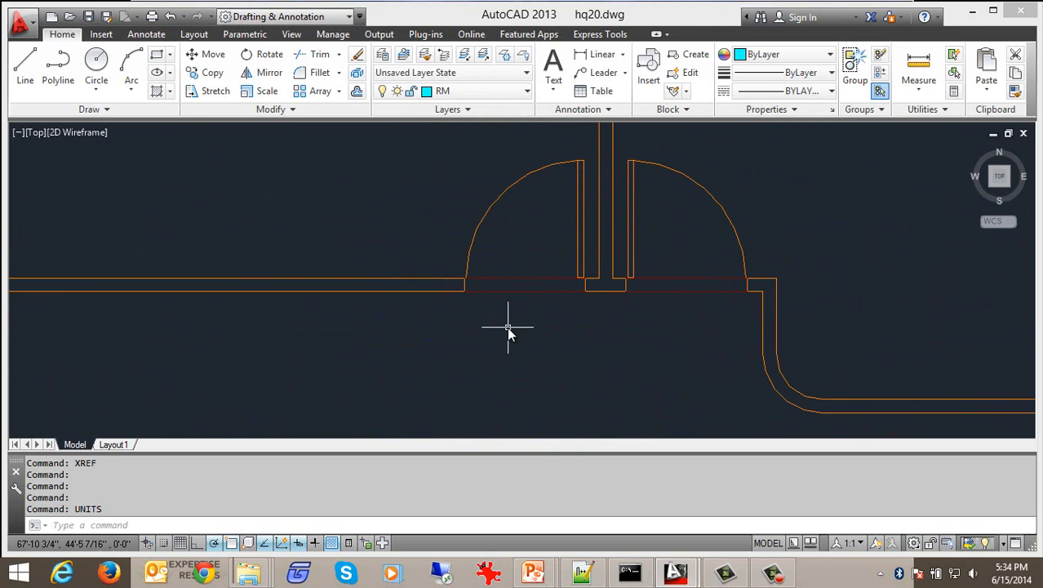
pyautogui.write('dist')
pyautogui.press('Return')
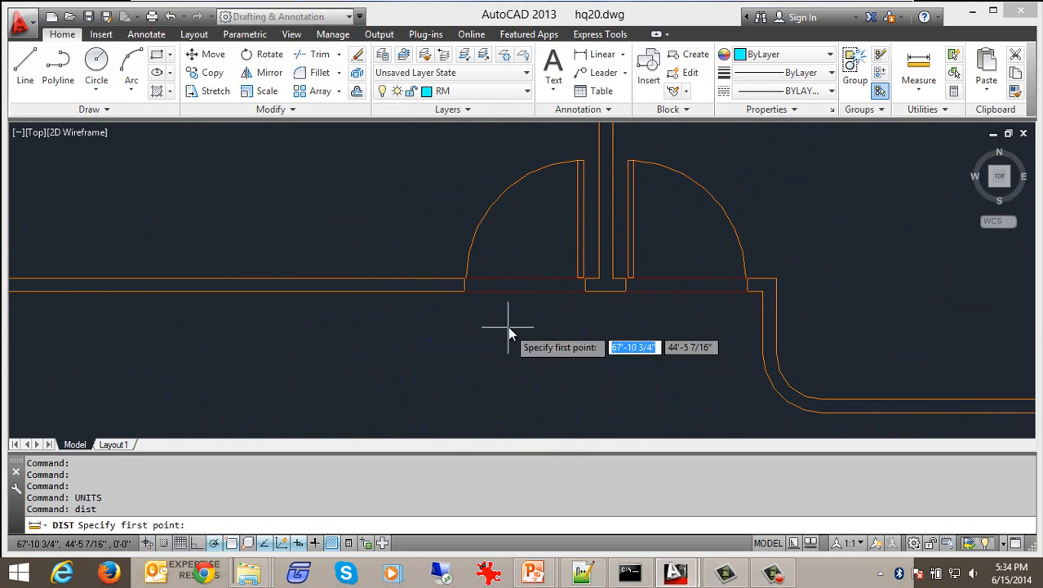
pyautogui.click(580, 292)
pyautogui.click(462, 291)
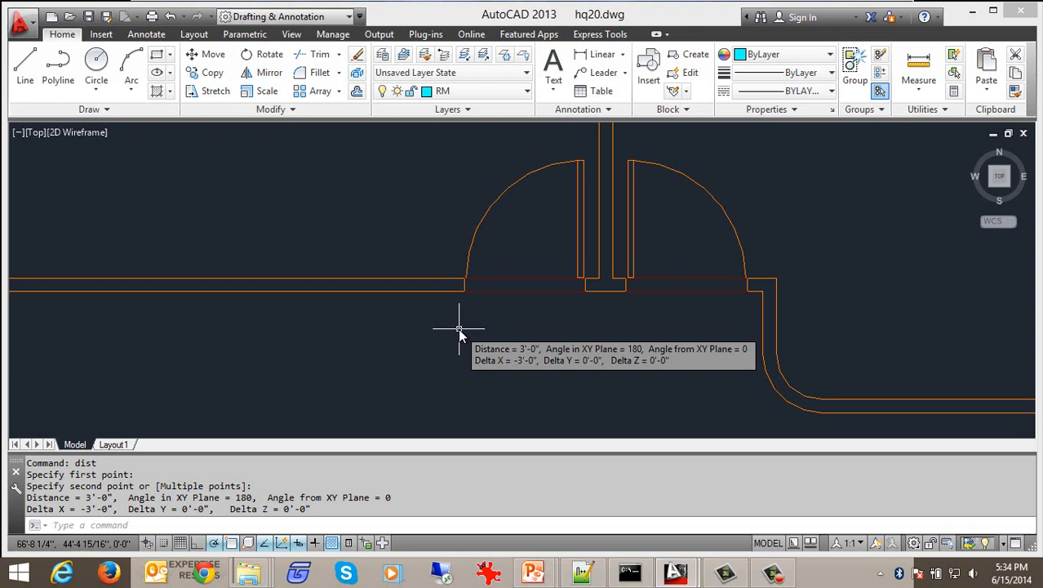
# Step: Recheck the length type in the drawing units settings and close them
pyautogui.write('units')
pyautogui.press('Return')
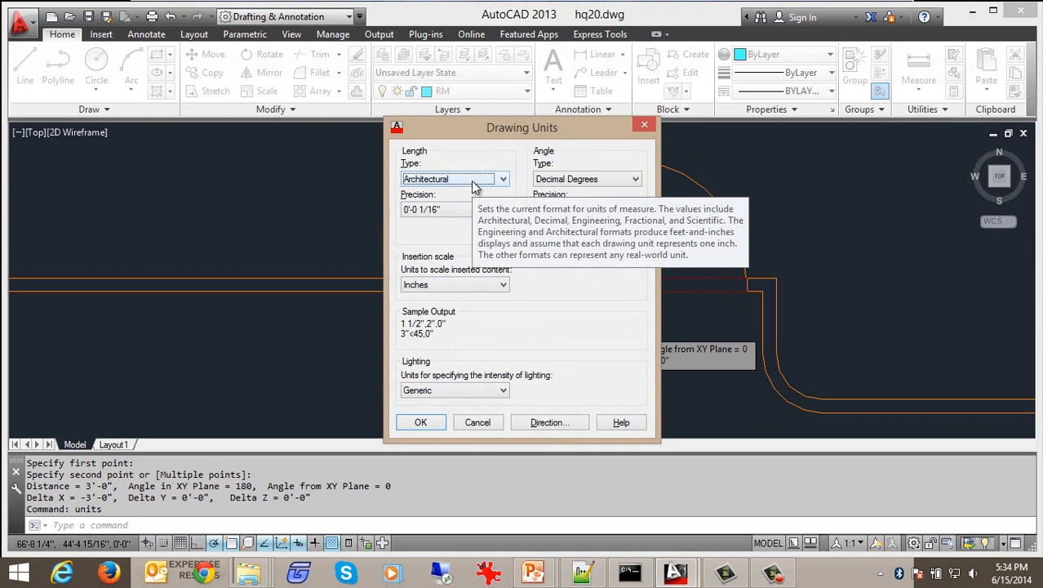
pyautogui.click(428, 424)
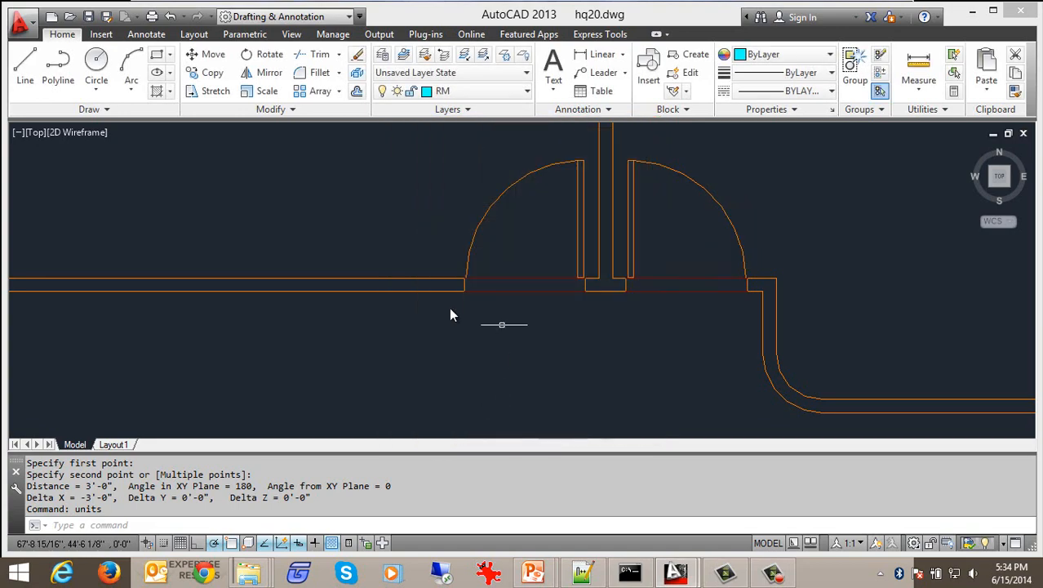
# Step: Save the hq20 drawing with the whole floor plan in view
pyautogui.middleClick(442, 354)
pyautogui.middleClick(442, 355)
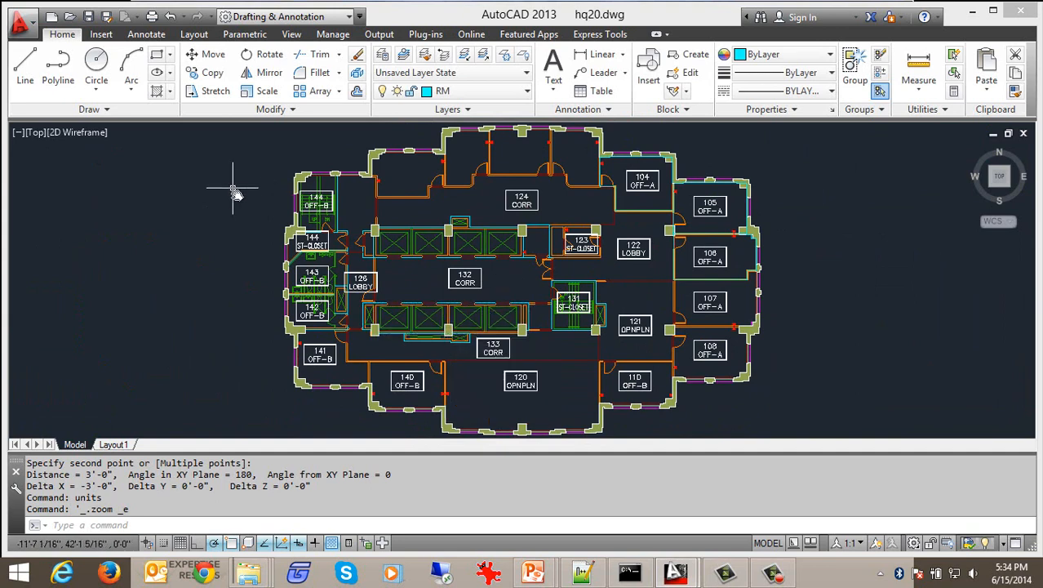
pyautogui.click(89, 16)
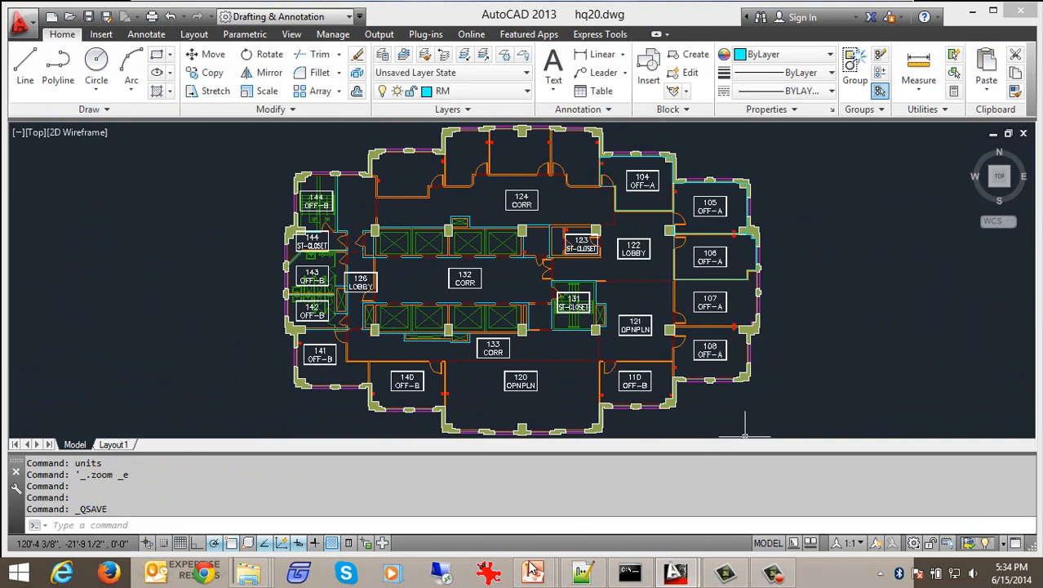
# Step: Switch to the PowerPoint slide show and advance to the AutoCAD Concept-Polylines slide
pyautogui.moveTo(533, 573)
pyautogui.click(605, 463)
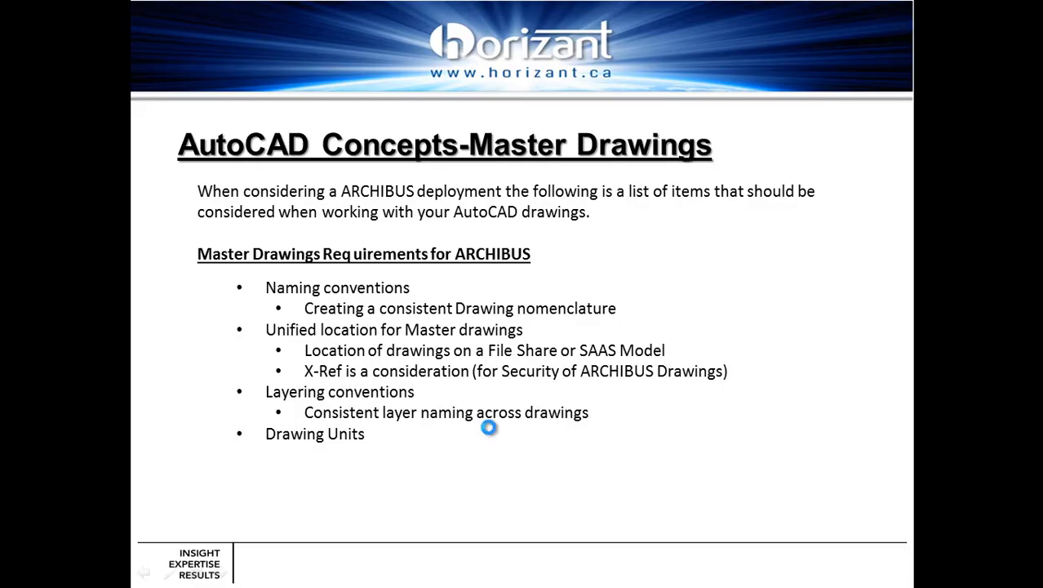
pyautogui.click(488, 427)
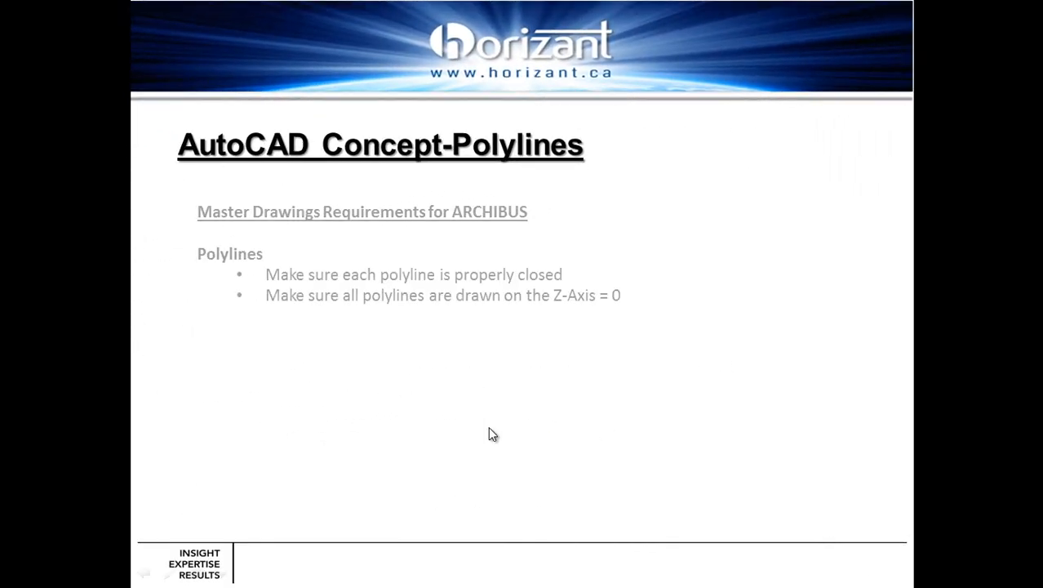
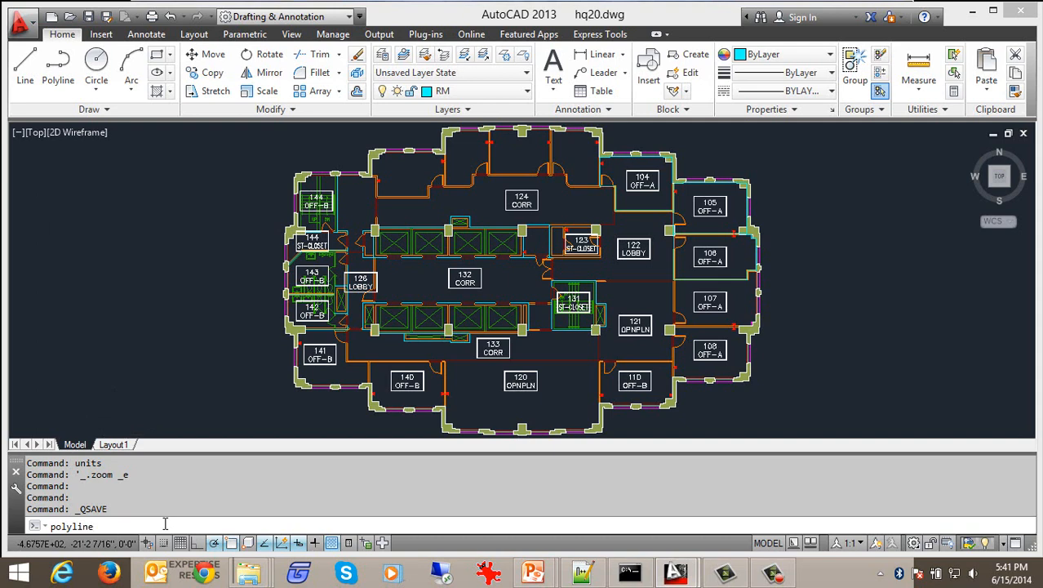
pyautogui.press('Return')
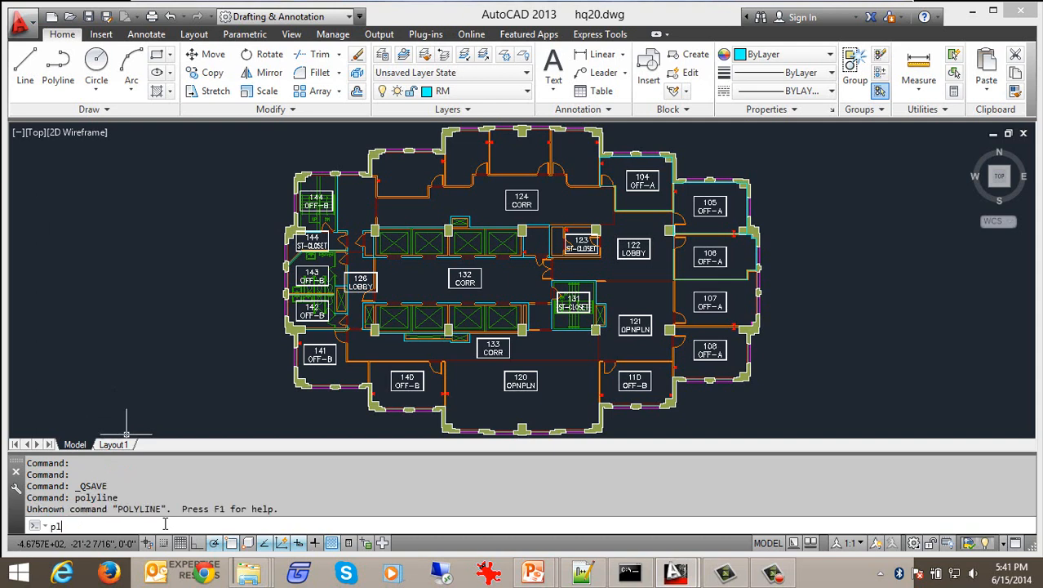
pyautogui.press('Return')
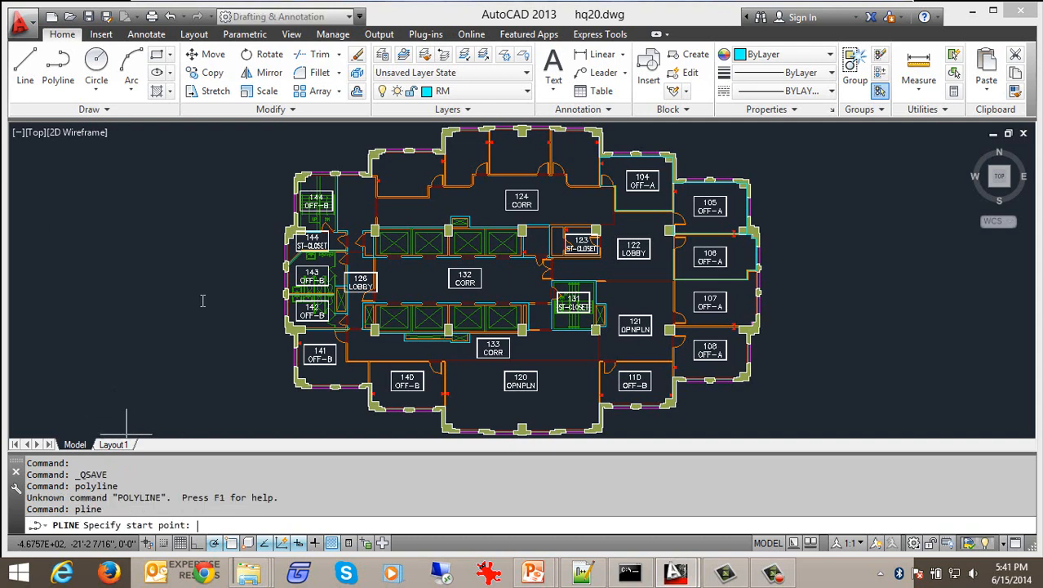
pyautogui.click(57, 67)
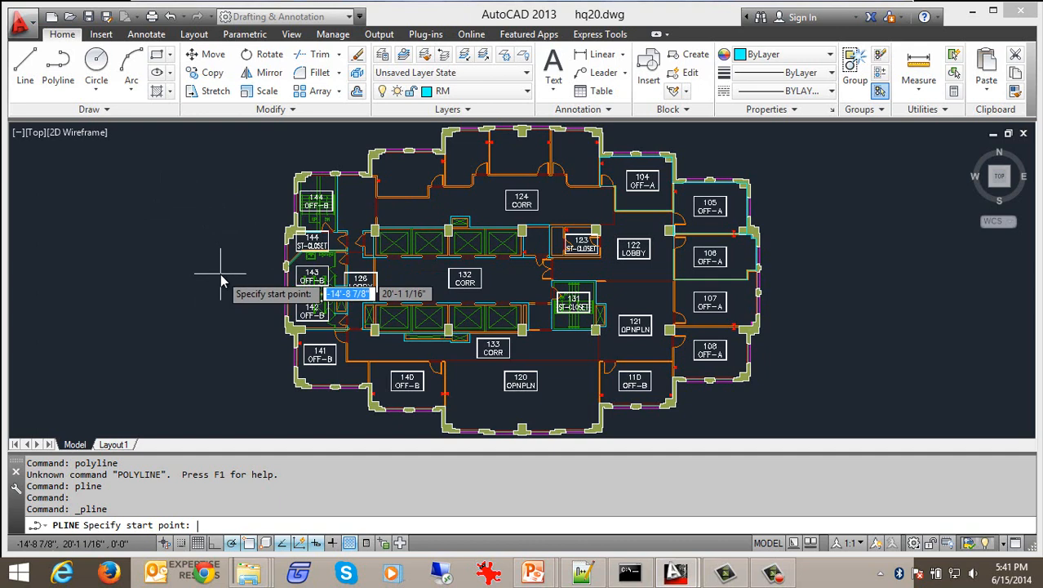
pyautogui.press('Escape')
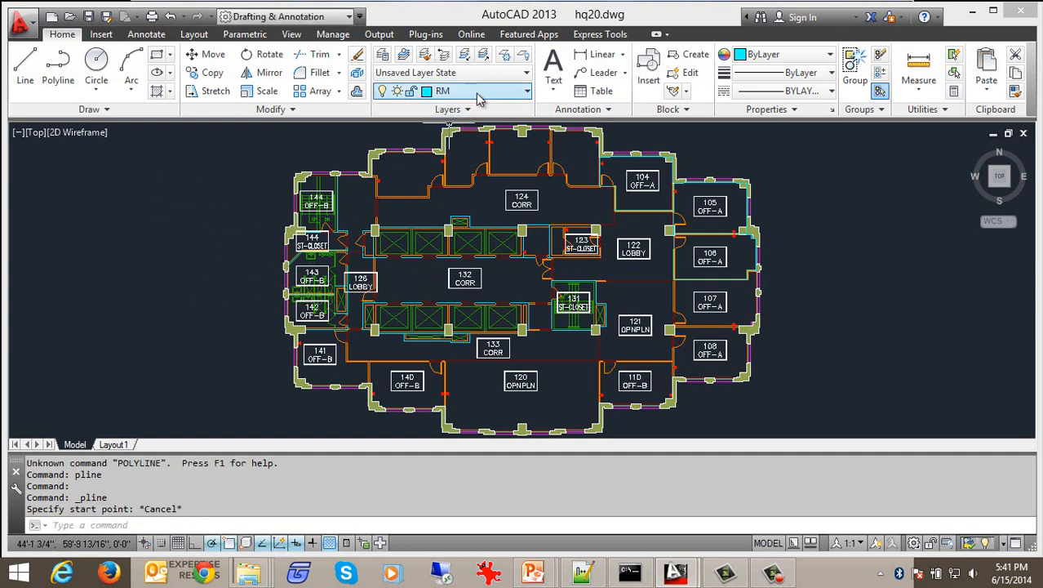
# Step: Create a new layer named EQ, select the RM layer in the list, and close the layer manager
pyautogui.click(382, 55)
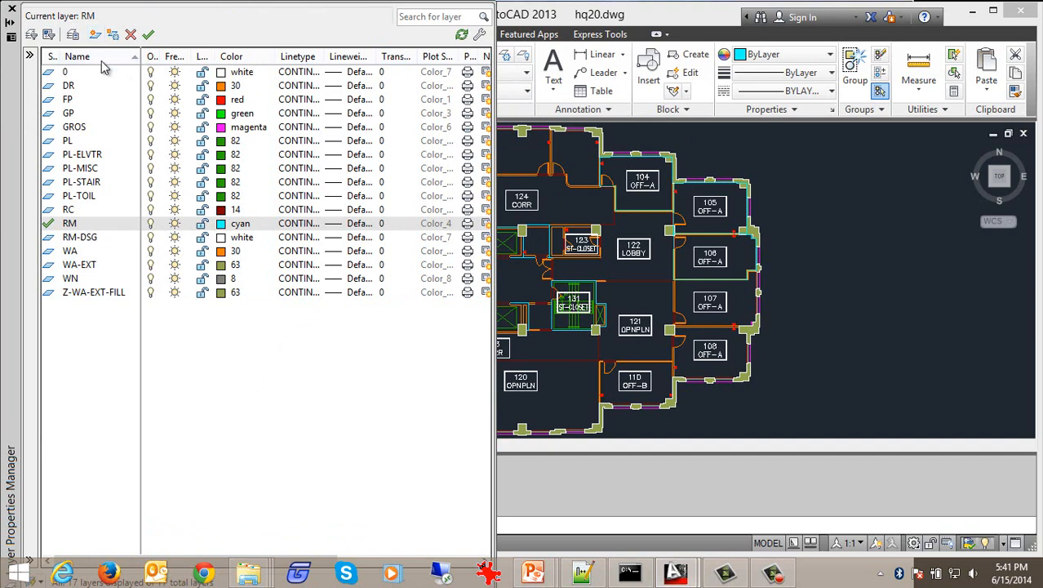
pyautogui.click(95, 36)
pyautogui.write('eq')
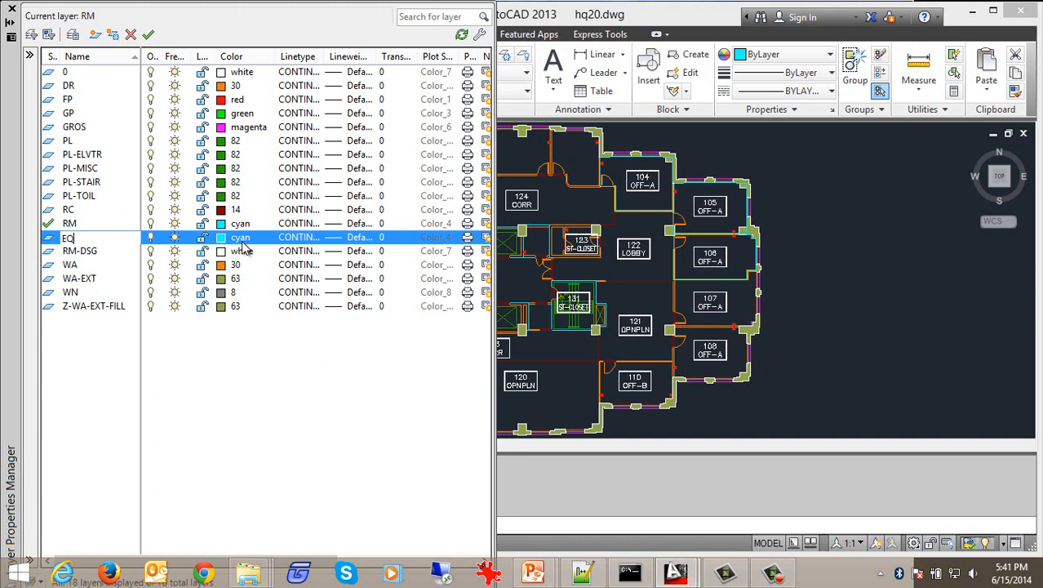
pyautogui.click(221, 377)
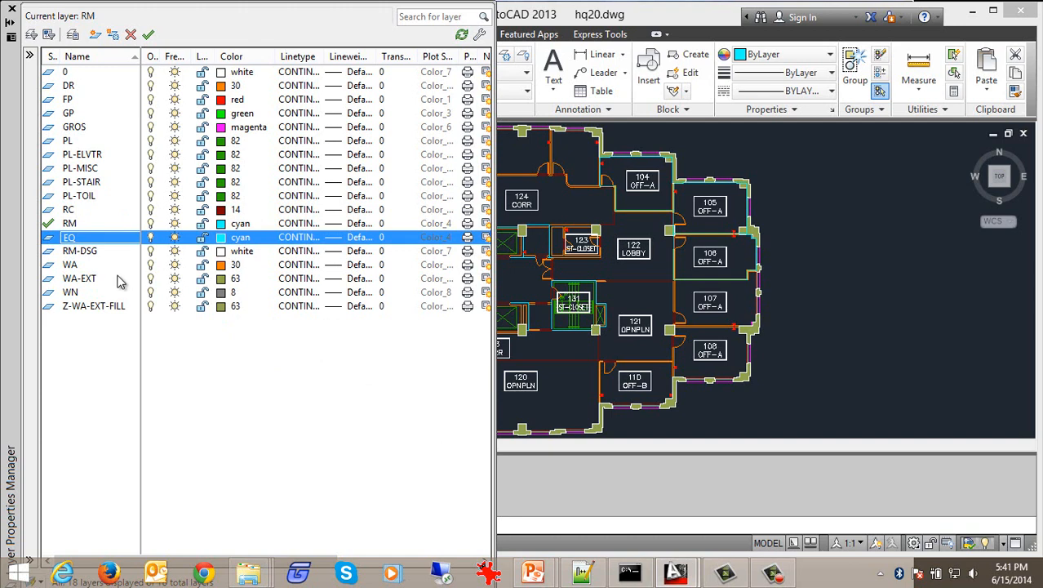
pyautogui.click(82, 226)
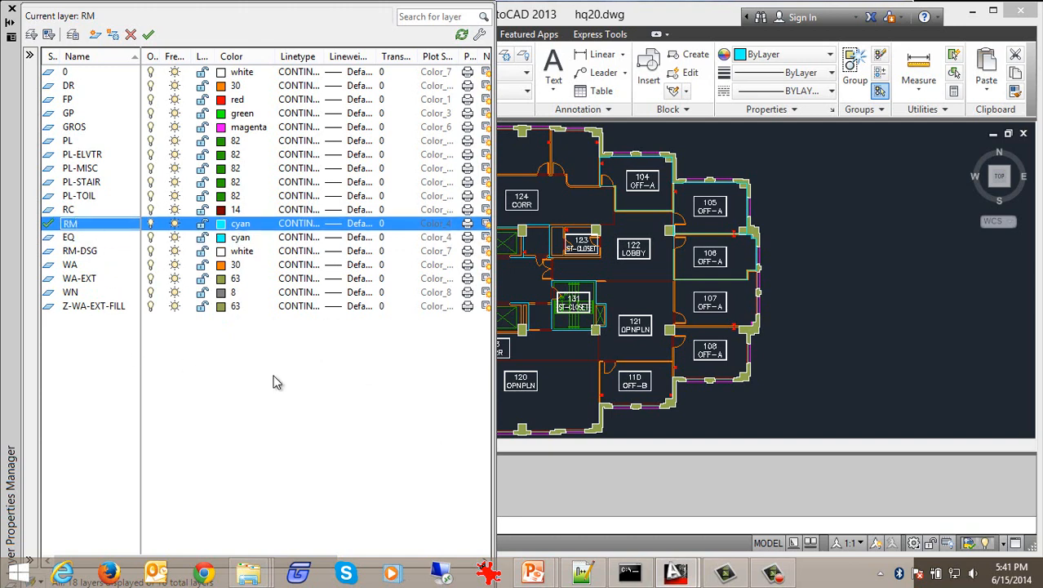
pyautogui.click(12, 9)
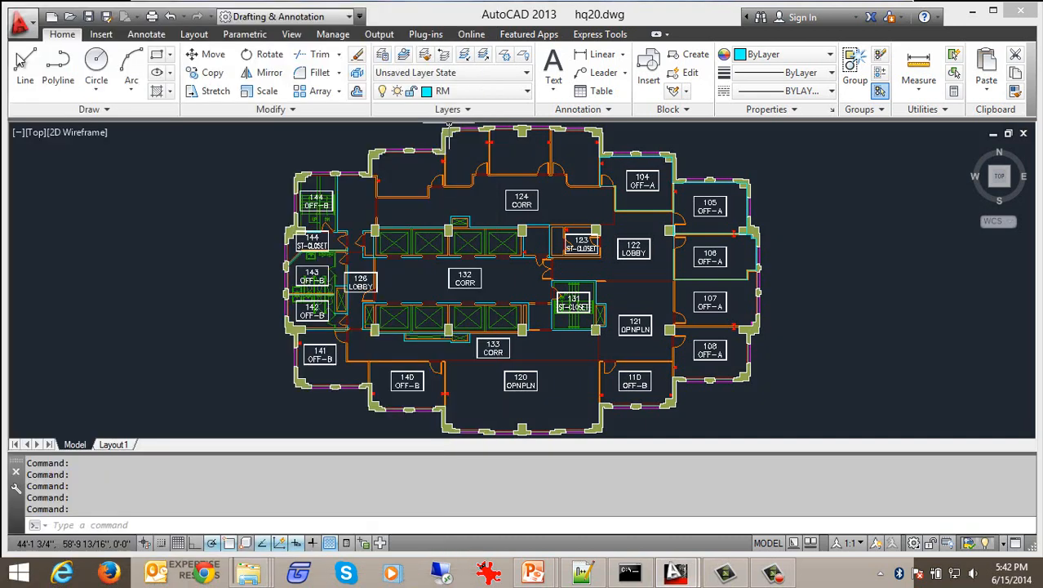
# Step: Draw a closed rectangular polyline about 25 by 30 feet on the RM layer, in the empty area west of the floor plan
pyautogui.click(525, 92)
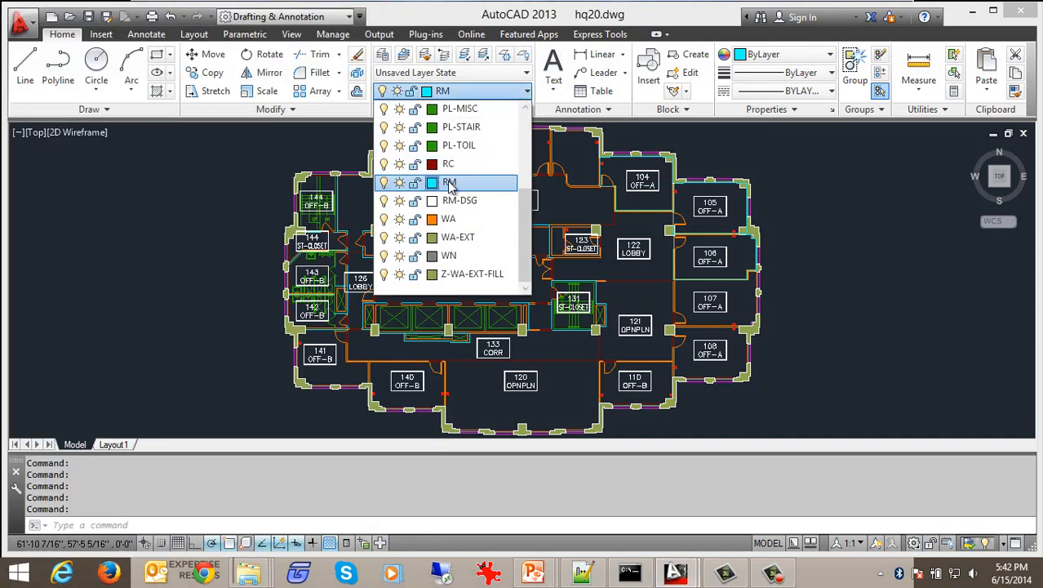
pyautogui.click(170, 257)
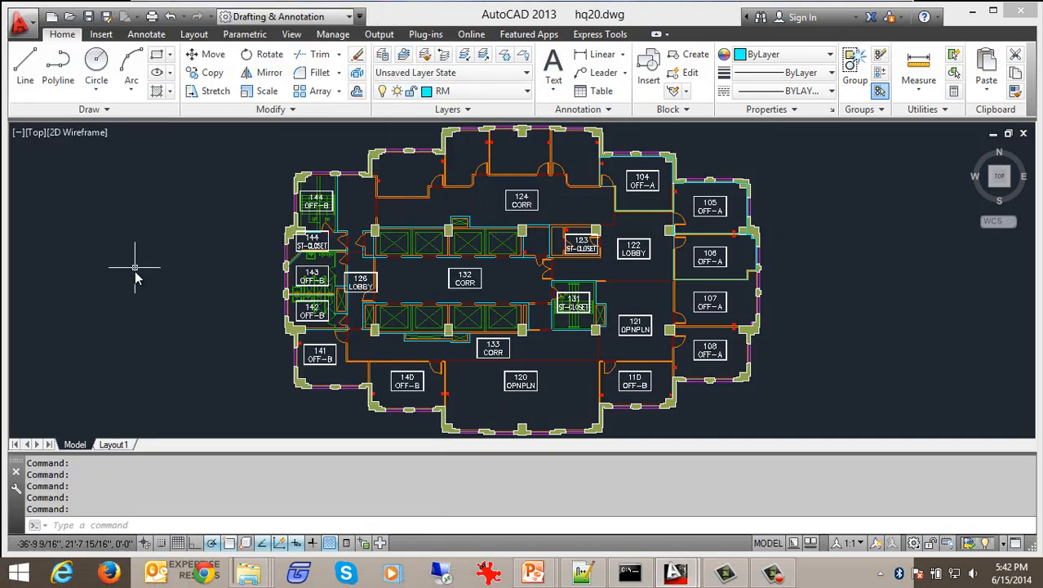
pyautogui.click(55, 79)
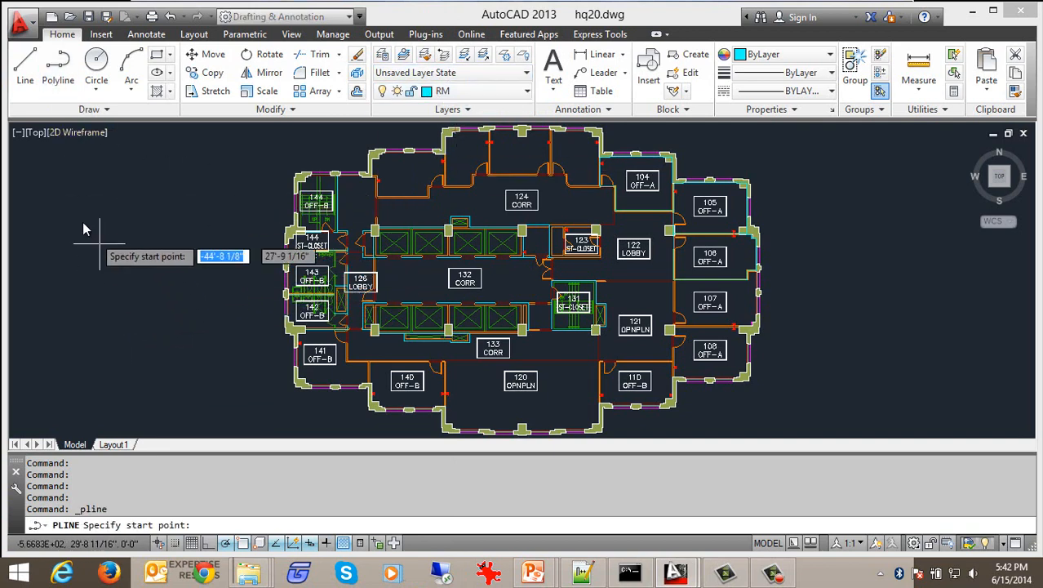
pyautogui.click(140, 187)
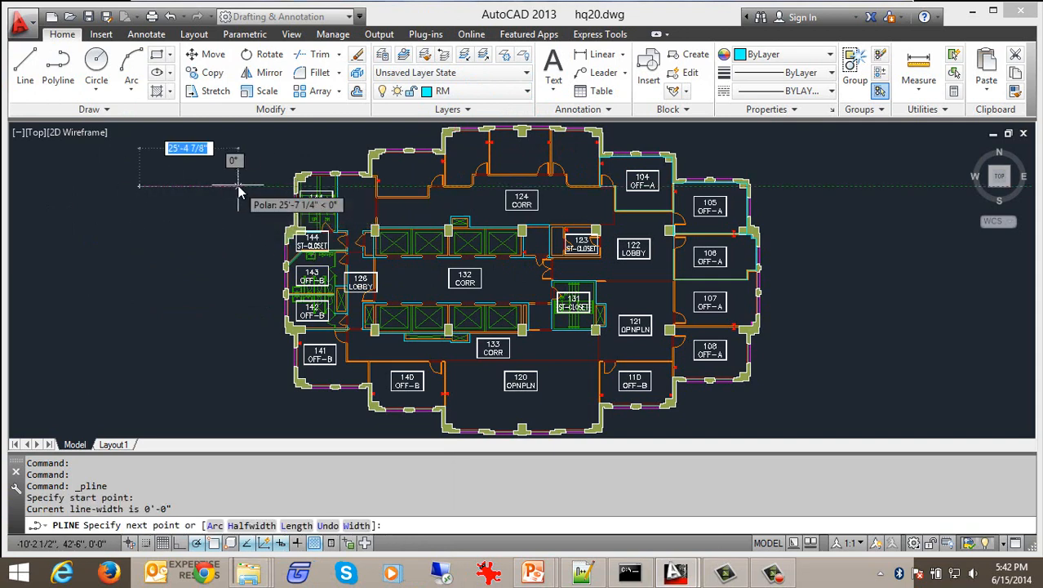
pyautogui.click(239, 186)
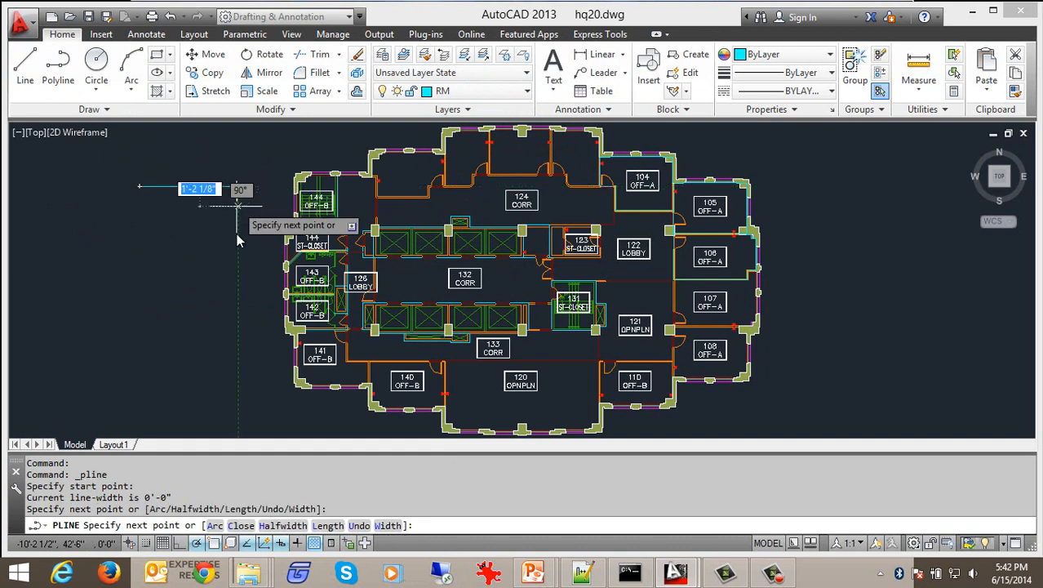
pyautogui.click(239, 304)
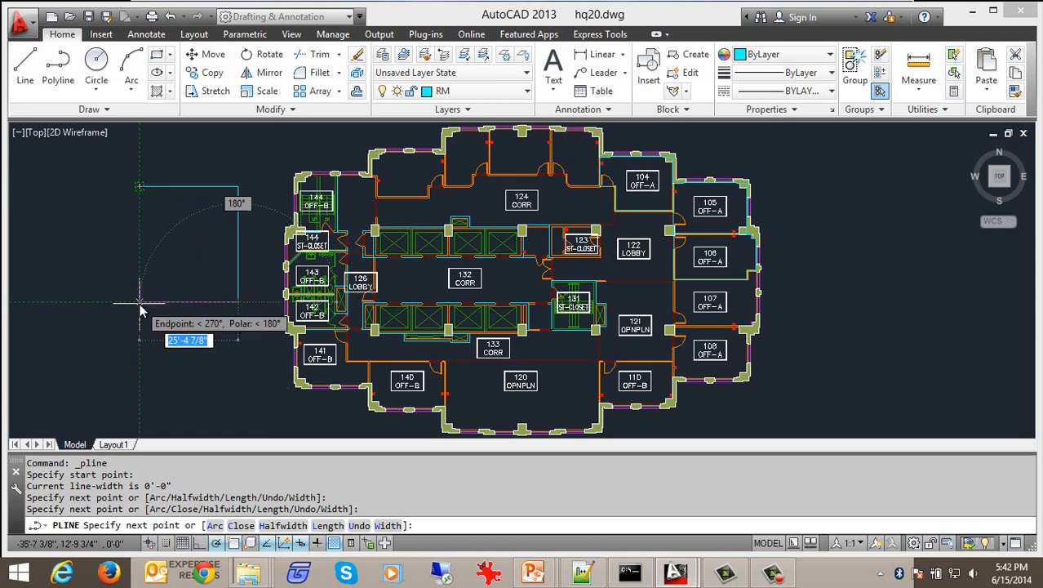
pyautogui.click(140, 303)
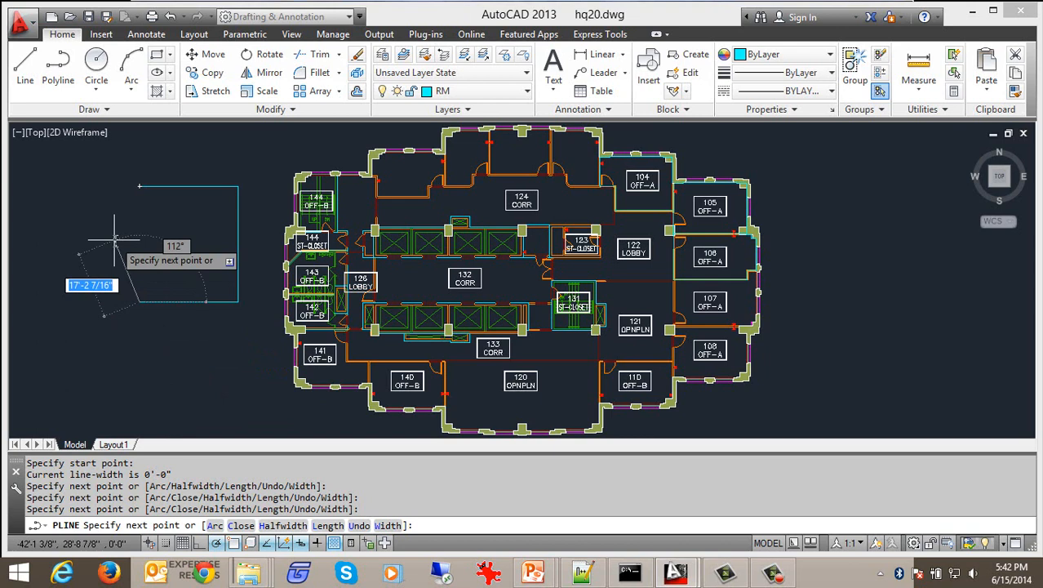
pyautogui.write('c')
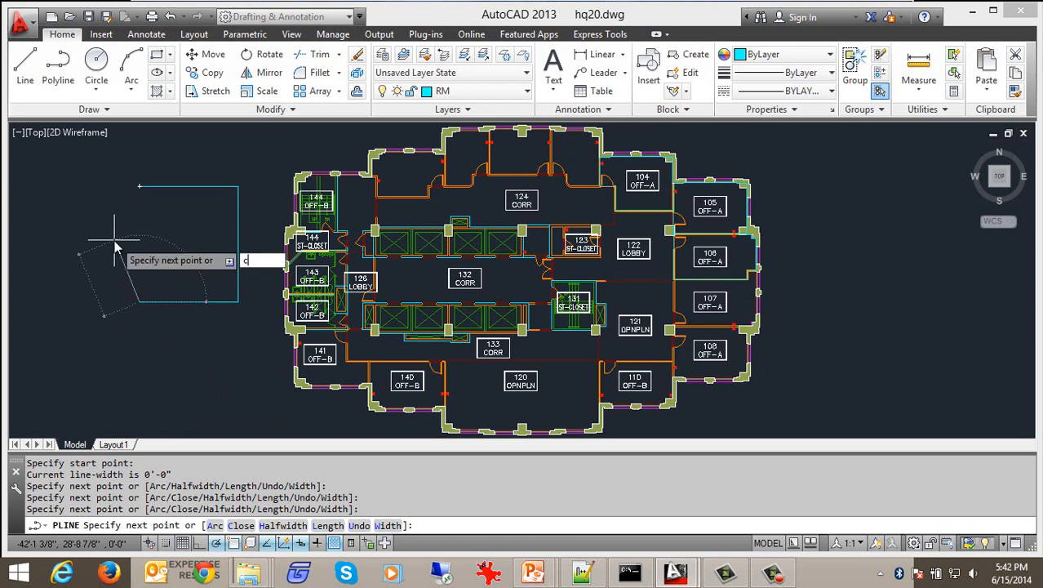
pyautogui.press('Return')
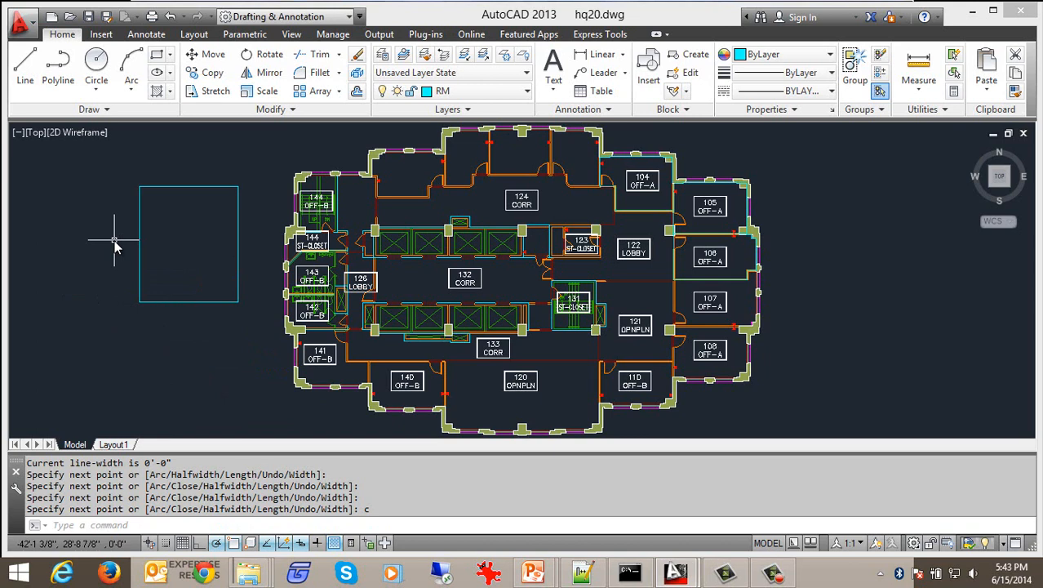
# Step: Draw an unclosed four-segment polyline about 27 feet wide on the RM layer, in the empty area east of the floor plan
pyautogui.click(58, 67)
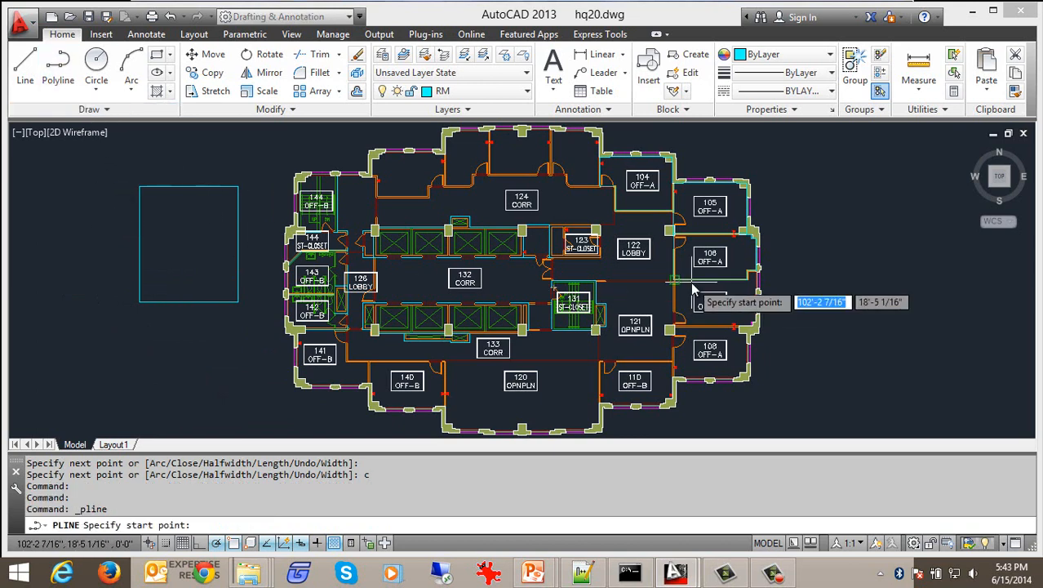
pyautogui.click(810, 345)
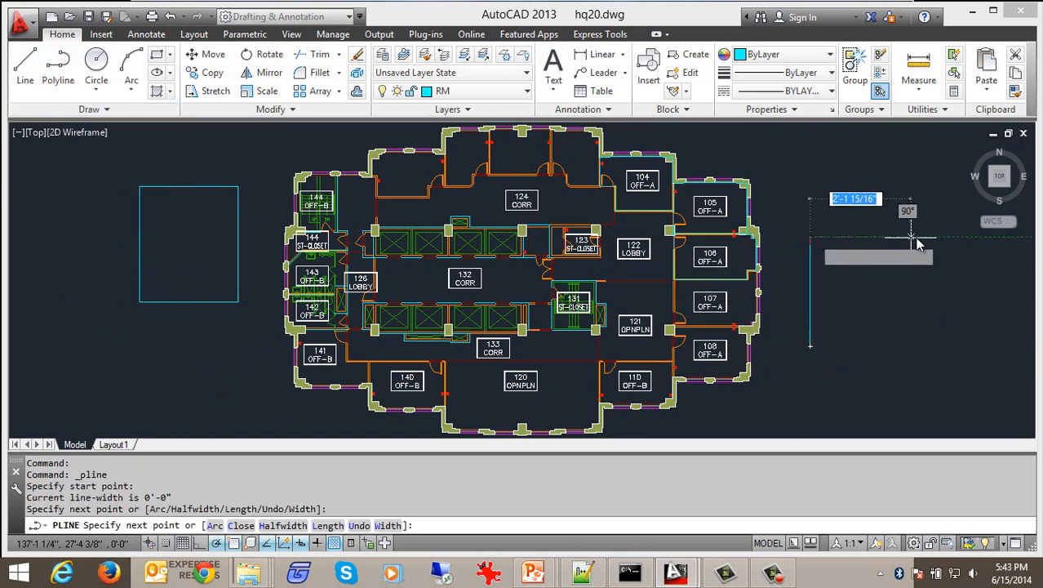
pyautogui.click(916, 237)
pyautogui.click(917, 340)
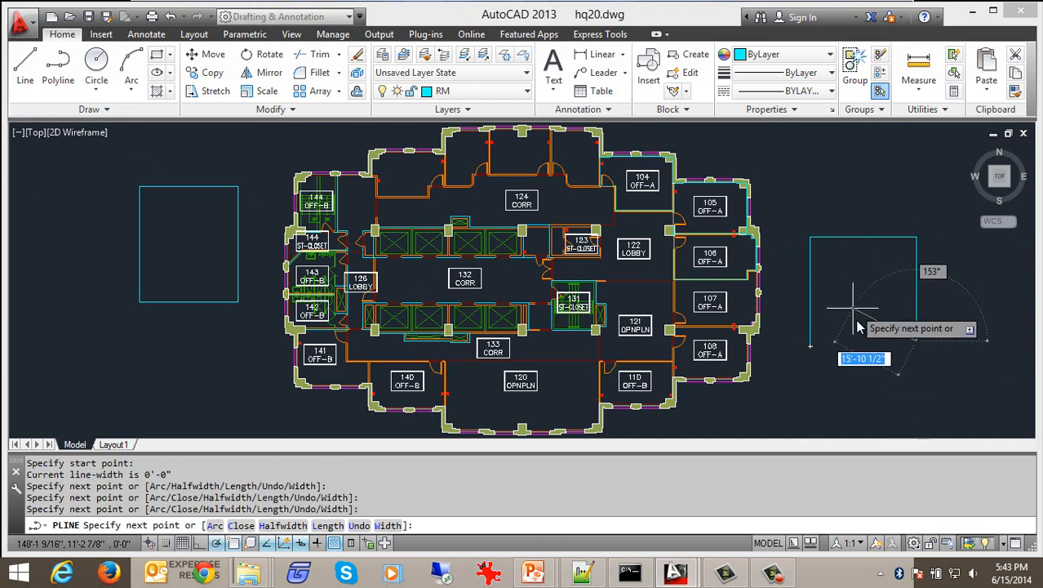
pyautogui.click(838, 369)
pyautogui.press('Return')
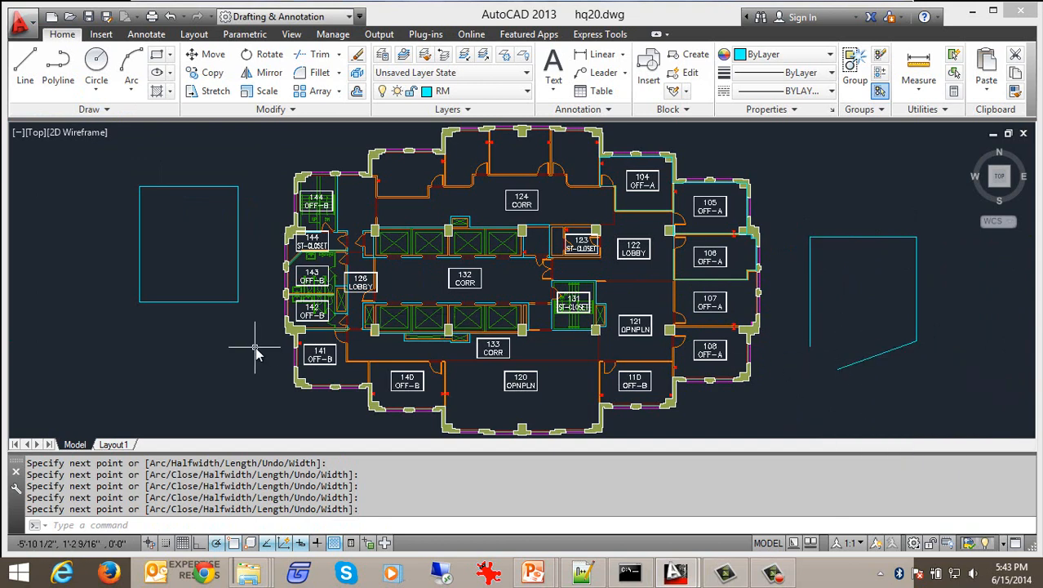
# Step: Erase the unclosed polyline east of the floor plan and undo the erasure
pyautogui.click(888, 381)
pyautogui.click(868, 341)
pyautogui.press('Delete')
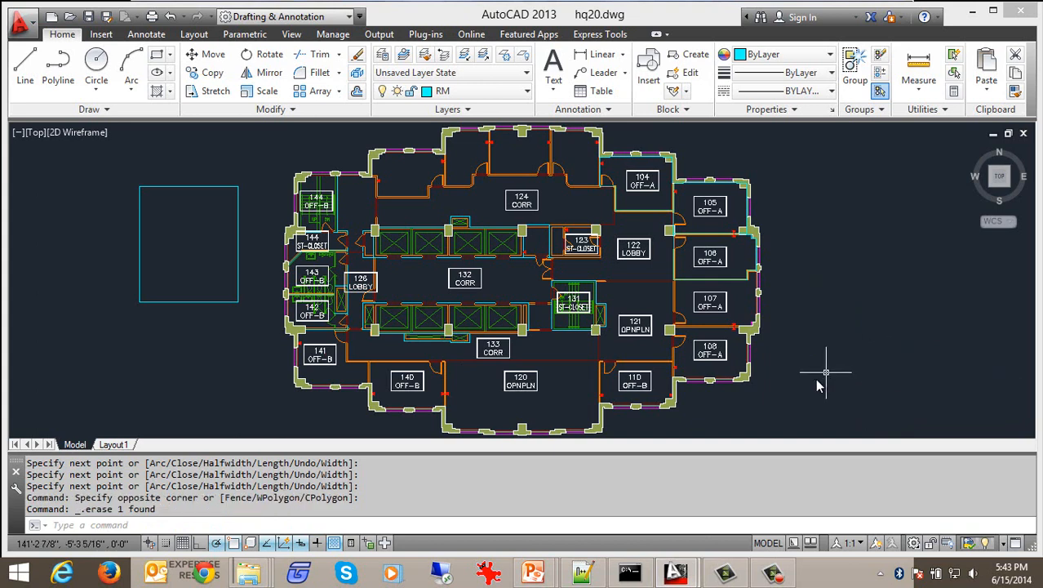
pyautogui.click(231, 302)
pyautogui.write('u')
pyautogui.press('Return')
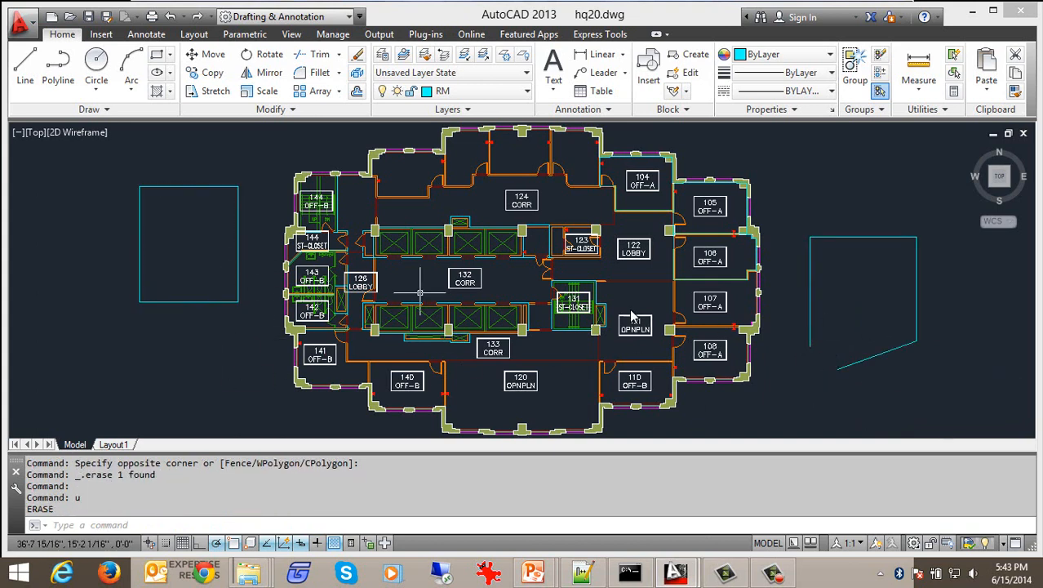
# Step: List the properties of the unclosed polyline, highlight its open/closed status, and close the text window
pyautogui.click(810, 311)
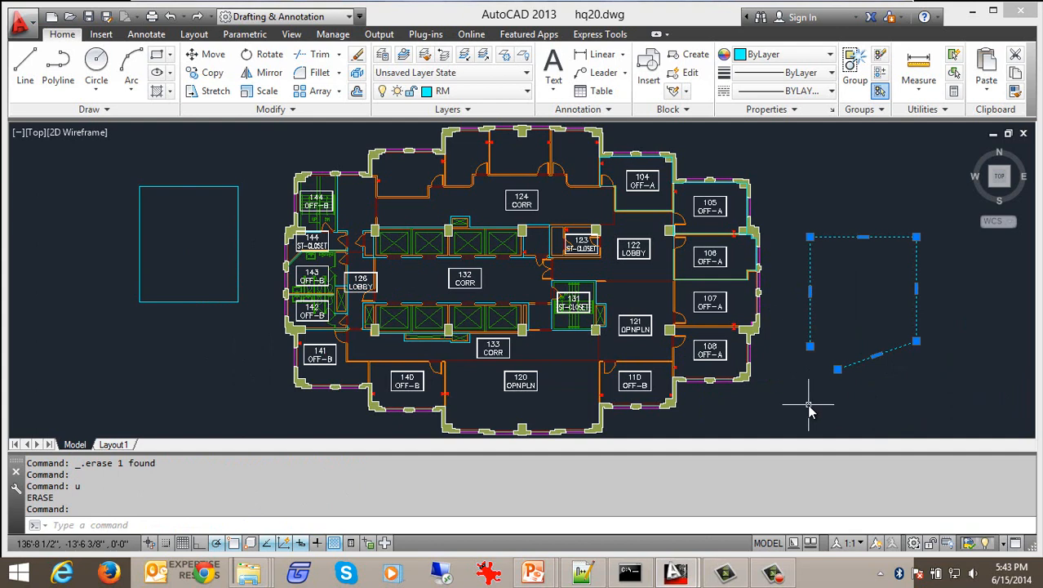
pyautogui.write('list')
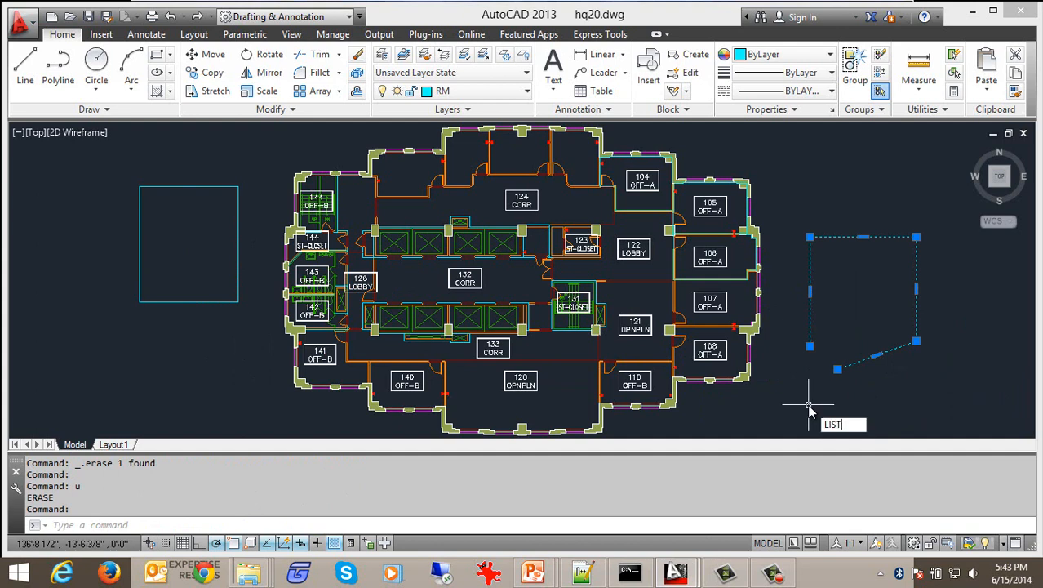
pyautogui.press('Return')
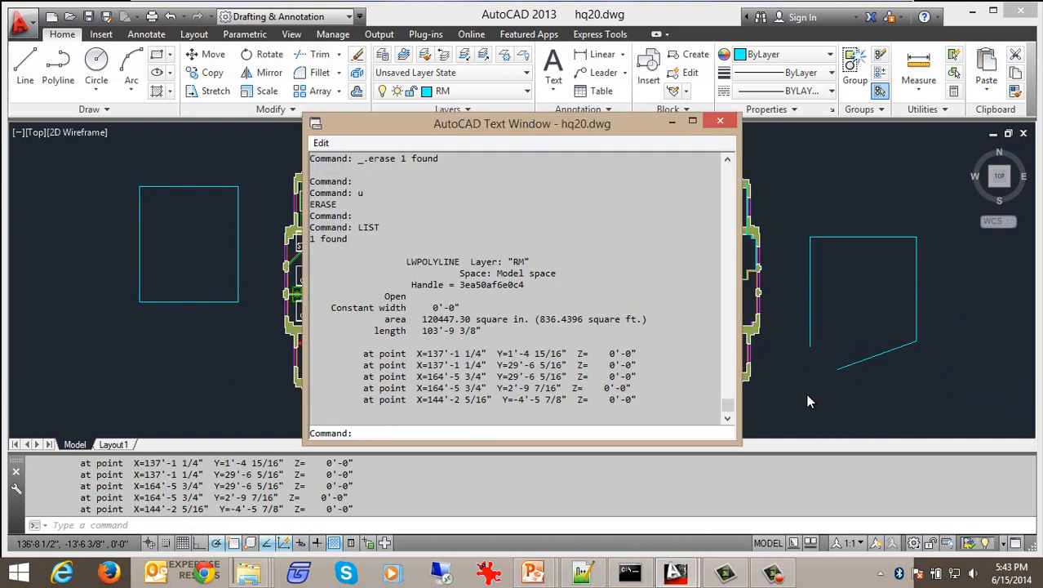
pyautogui.moveTo(384, 296); pyautogui.dragTo(408, 298)
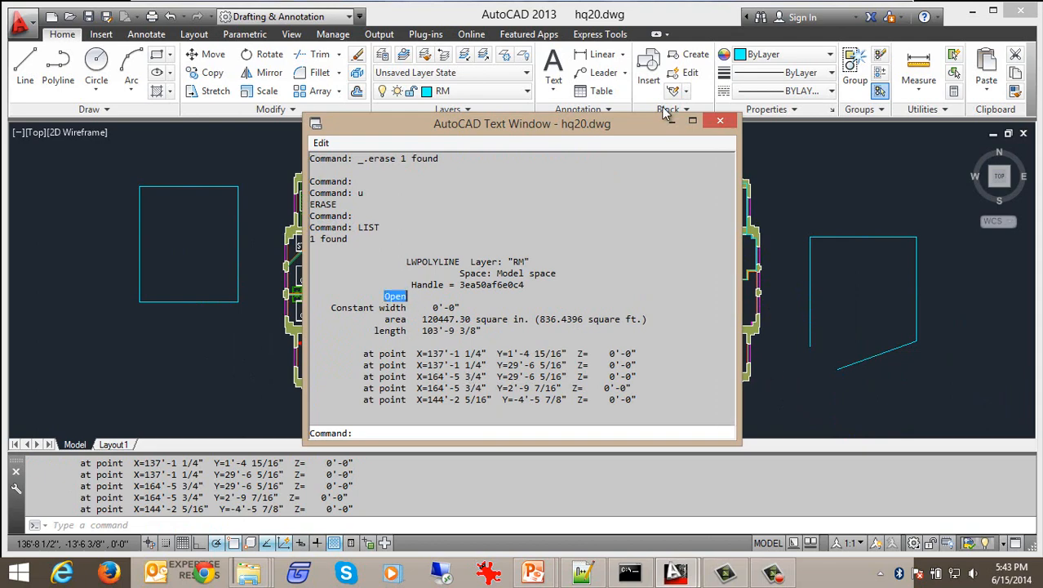
pyautogui.click(720, 121)
# Step: List the properties of the rectangular polyline west of the plan, highlight its open/closed status, and close the text window
pyautogui.write('list')
pyautogui.press('Return')
pyautogui.click(188, 302)
pyautogui.press('Return')
pyautogui.moveTo(407, 308); pyautogui.dragTo(369, 308)
pyautogui.click(392, 341)
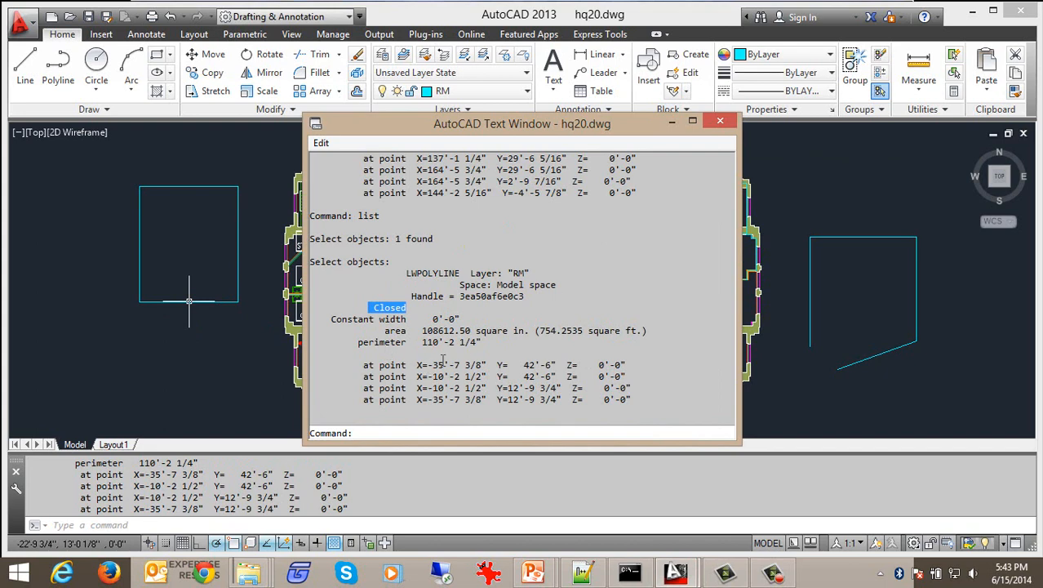
pyautogui.press('F2')
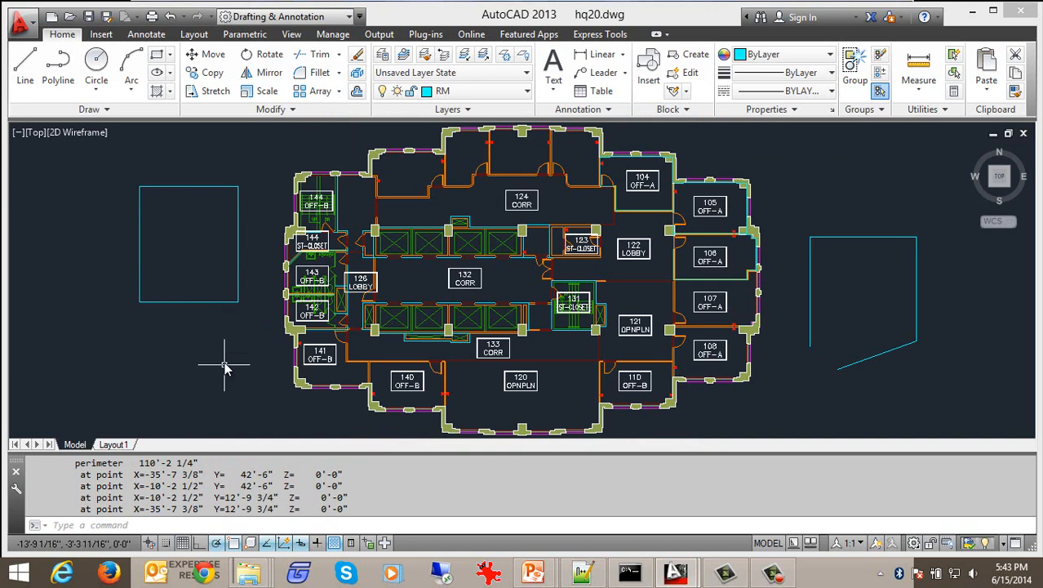
# Step: Erase both sample polylines on either side of the floor plan
pyautogui.click(209, 366)
pyautogui.click(755, 374)
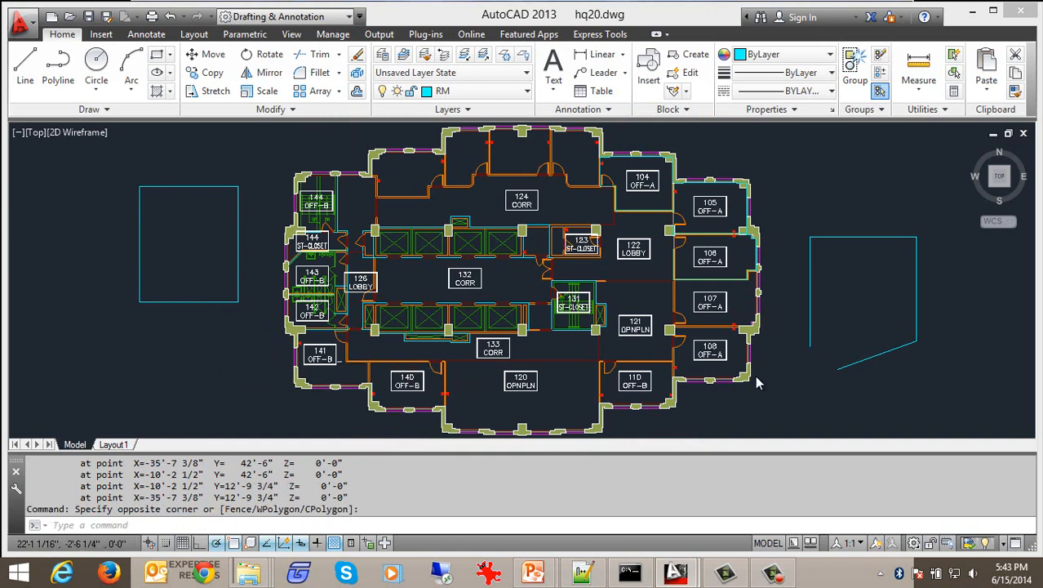
pyautogui.click(873, 386)
pyautogui.click(828, 298)
pyautogui.press('Delete')
pyautogui.click(232, 344)
pyautogui.click(151, 292)
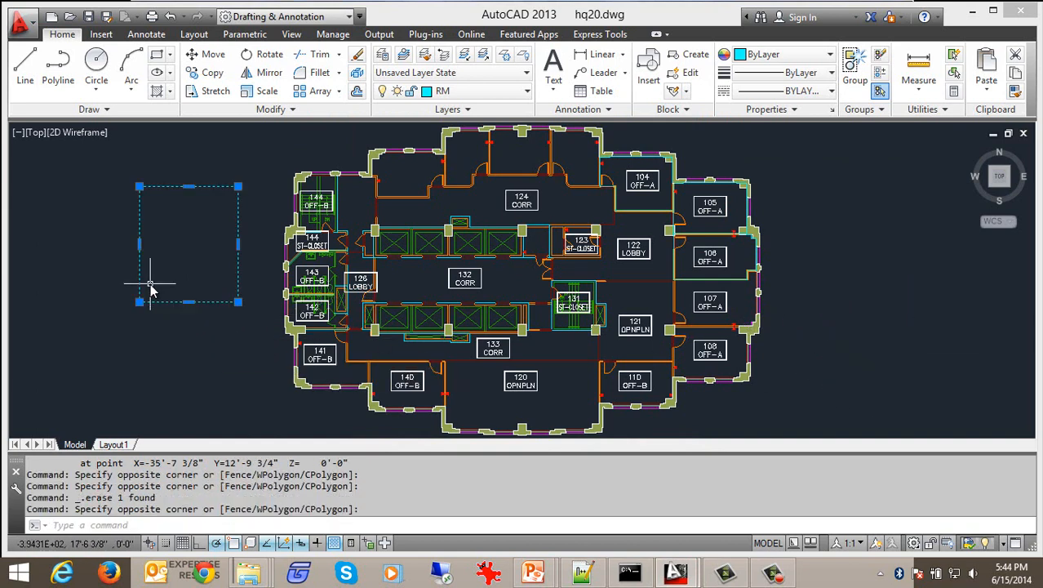
pyautogui.press('Delete')
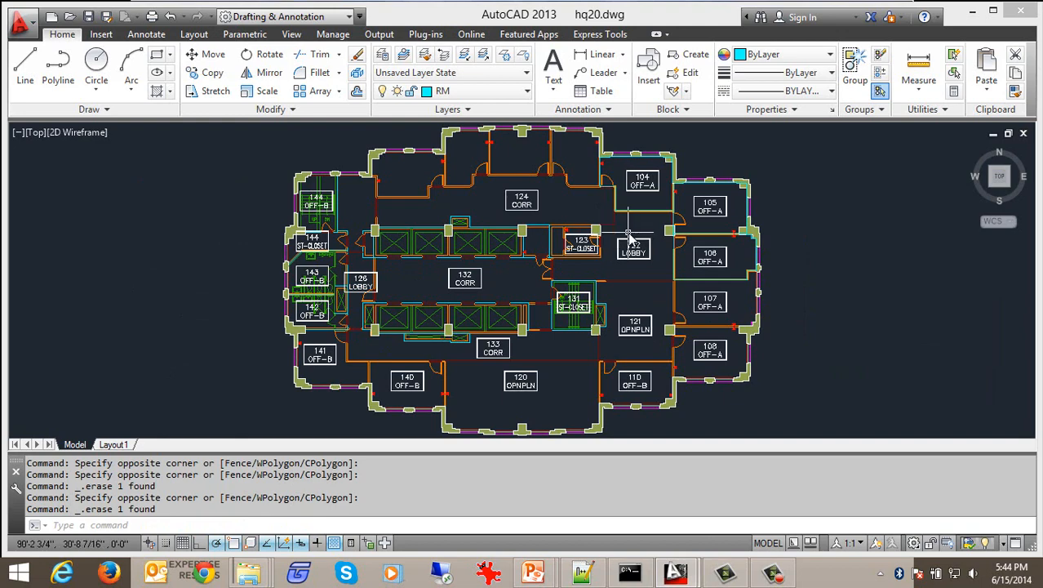
# Step: Measure the area of room 104's boundary polyline using the Area command's Object option
pyautogui.write('z')
pyautogui.press('Return')
pyautogui.click(680, 242)
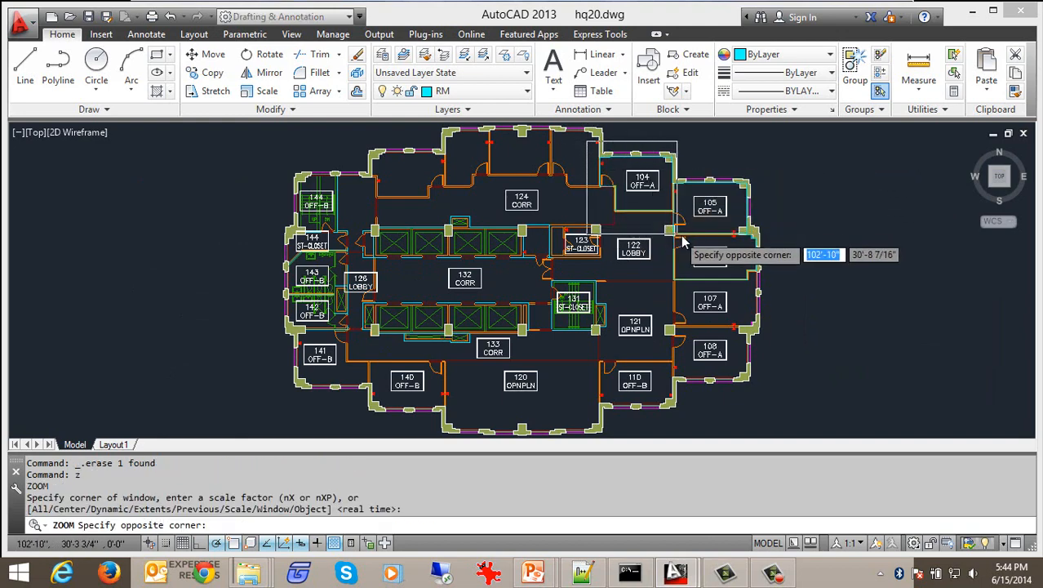
pyautogui.click(682, 239)
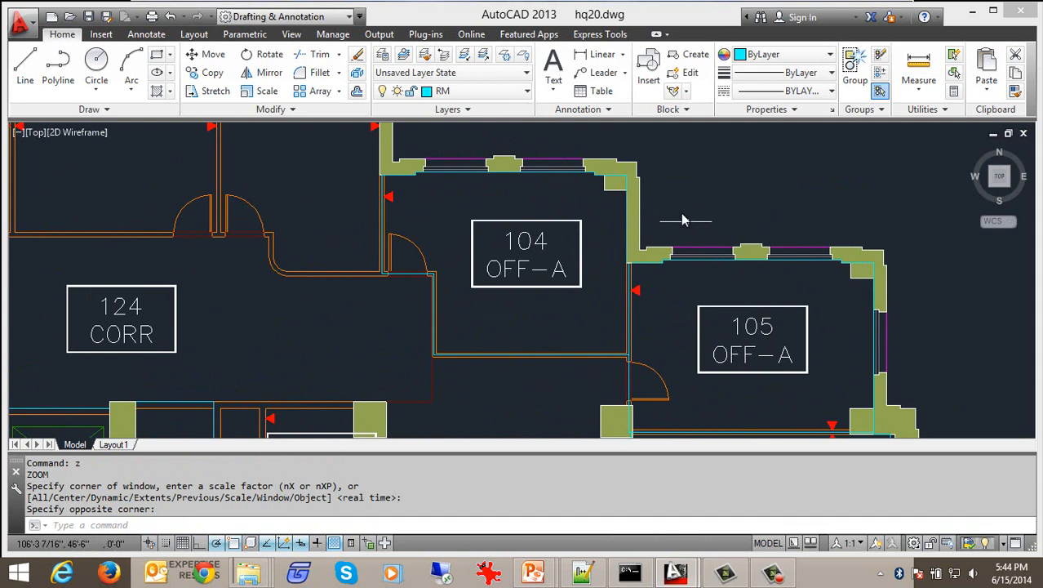
pyautogui.click(416, 274)
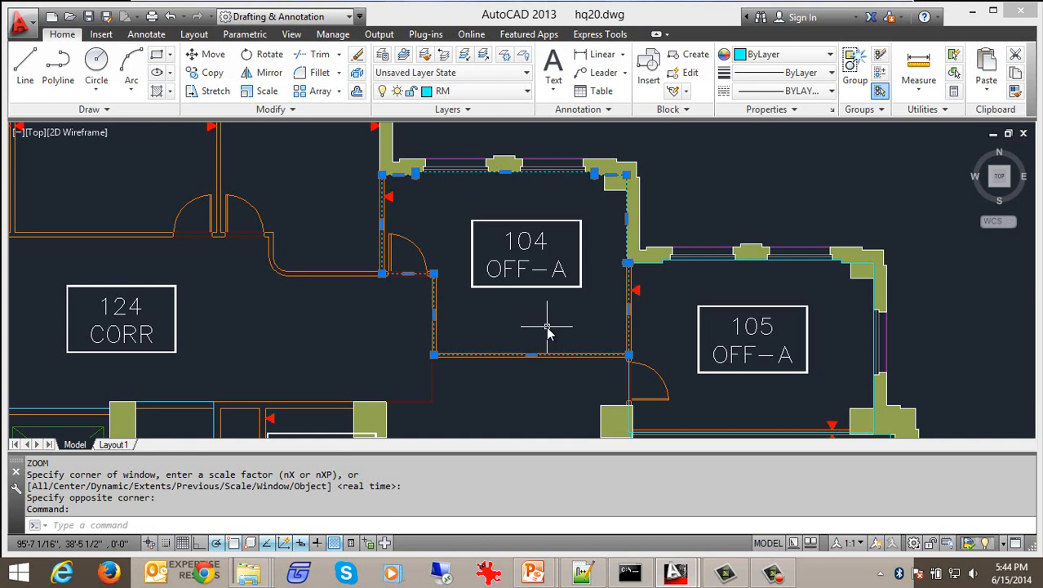
pyautogui.write('AREA')
pyautogui.press('Return')
pyautogui.write('o')
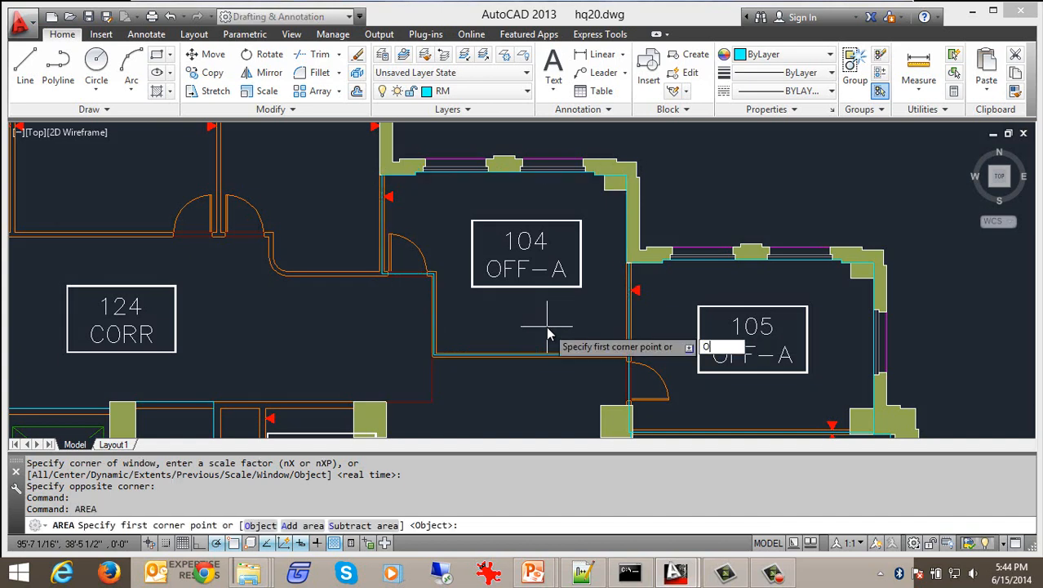
pyautogui.press('Return')
pyautogui.click(409, 278)
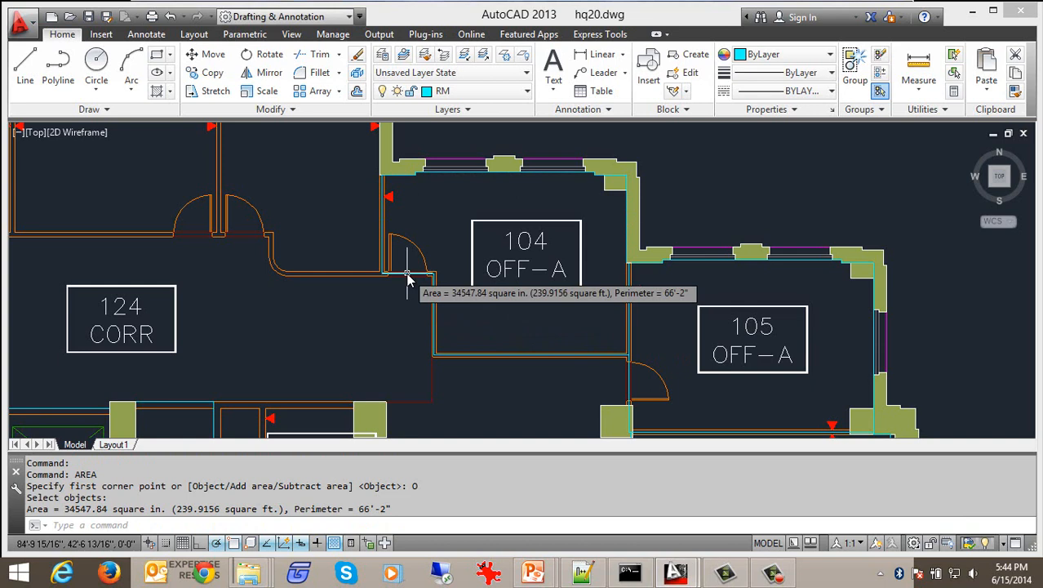
pyautogui.moveTo(194, 508); pyautogui.dragTo(177, 508)
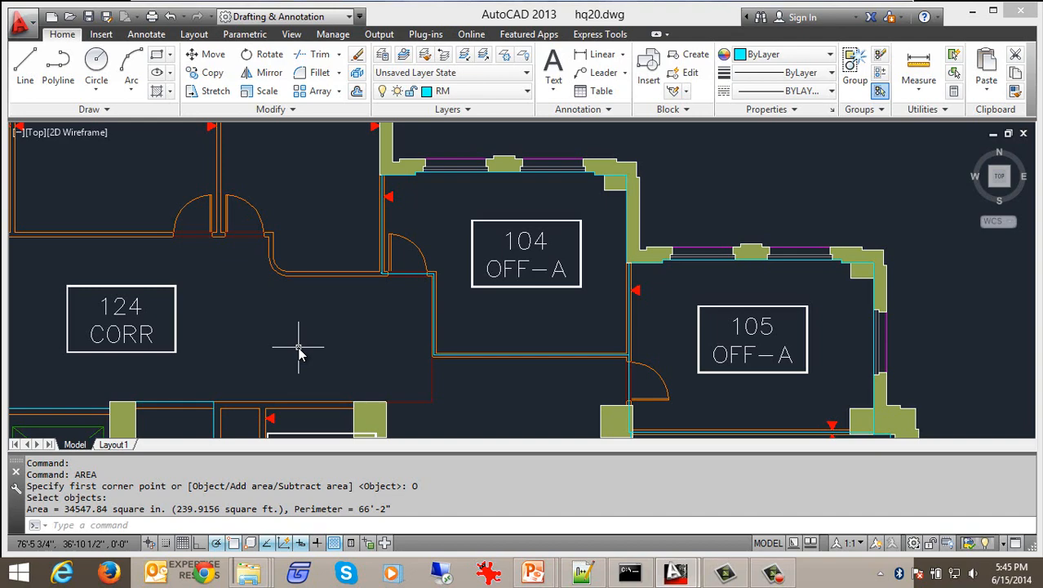
# Step: Save the hq20 drawing with its full extents in view
pyautogui.write('Z')
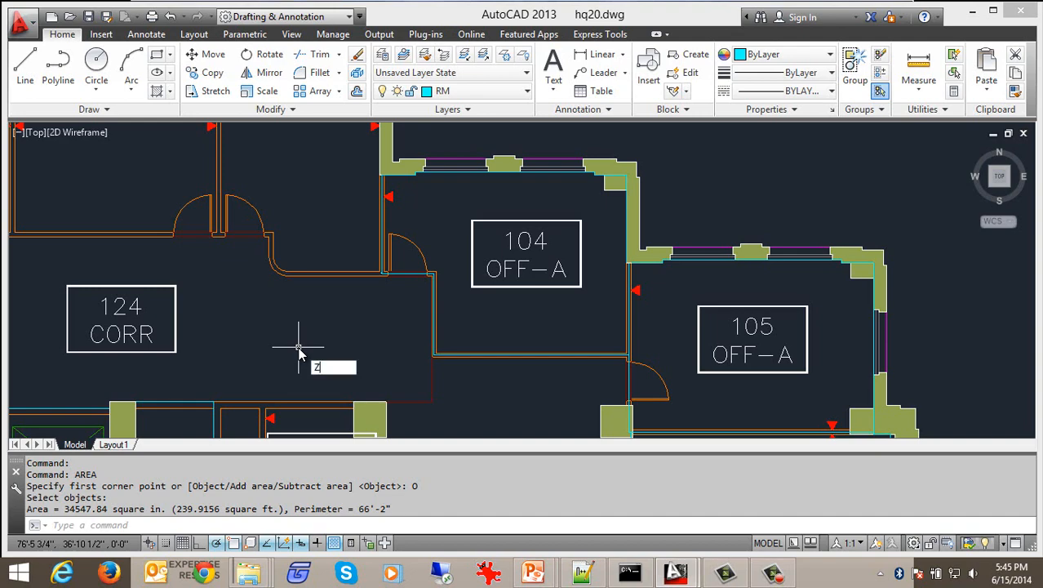
pyautogui.press('Return')
pyautogui.write('E')
pyautogui.press('Return')
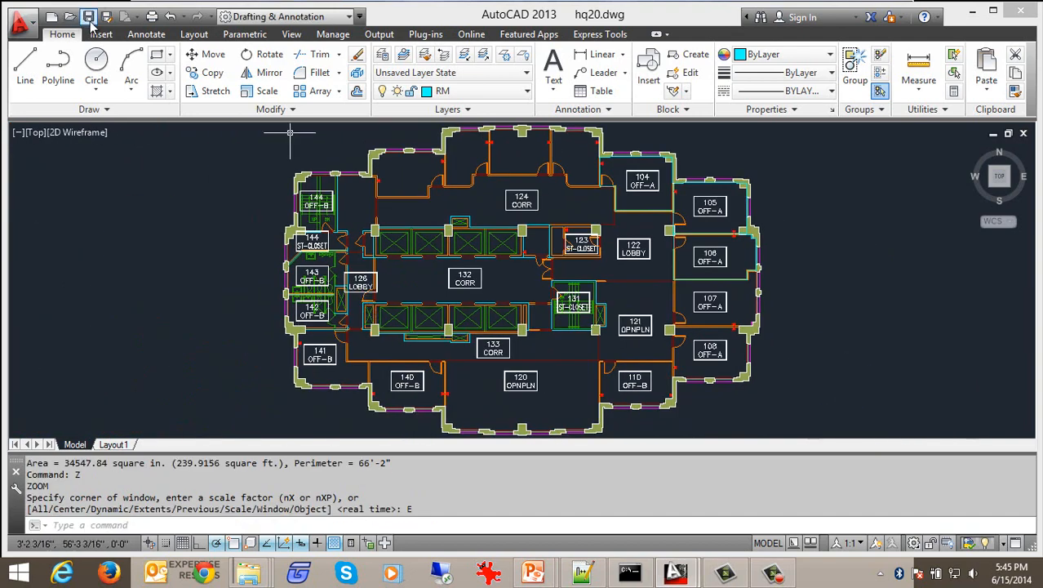
pyautogui.click(88, 16)
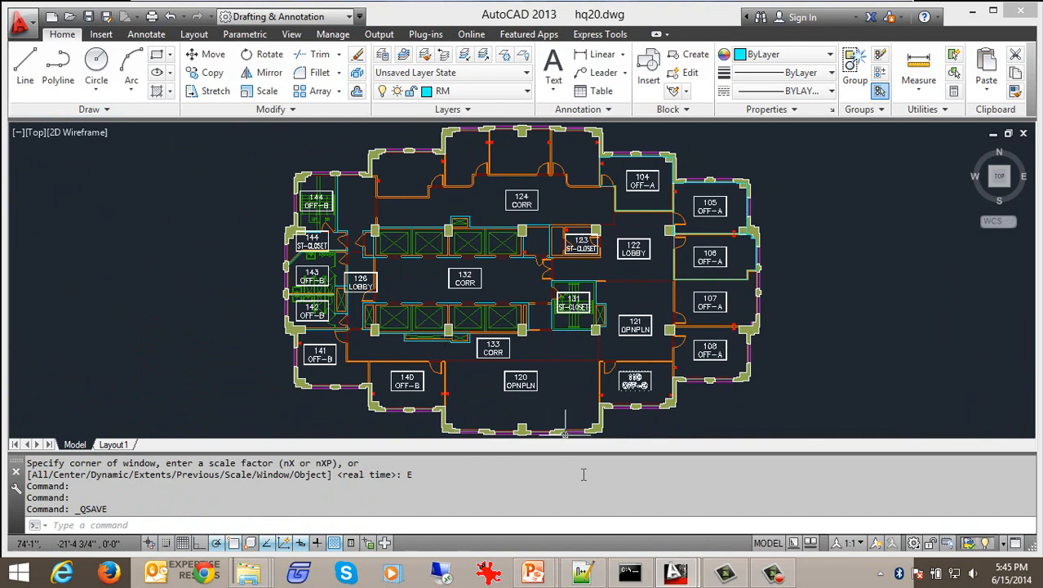
# Step: Switch back to the PowerPoint slide show at the AutoCAD Concept-Polylines slide
pyautogui.click(637, 506)
pyautogui.click(455, 339)
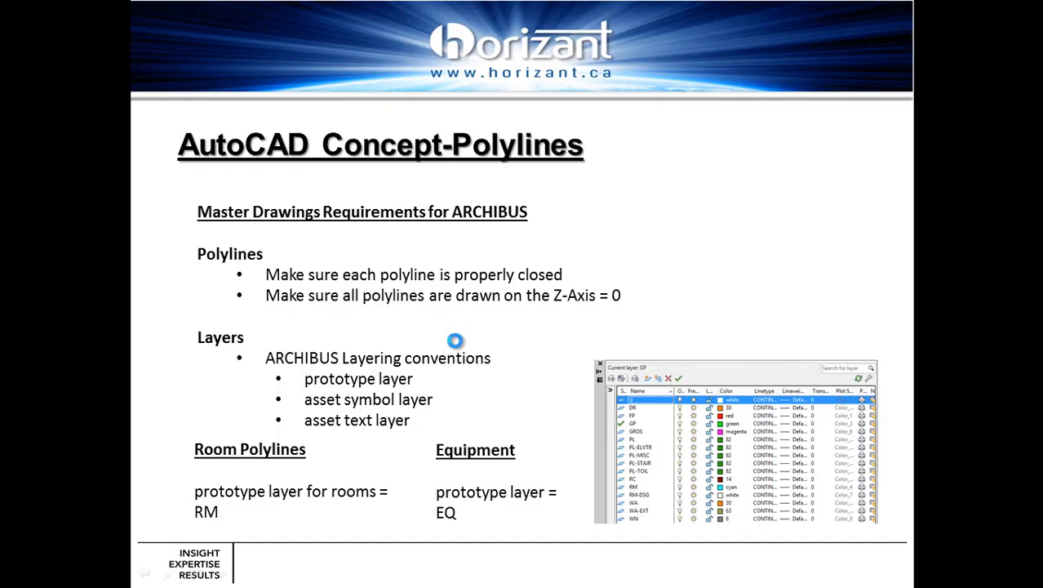